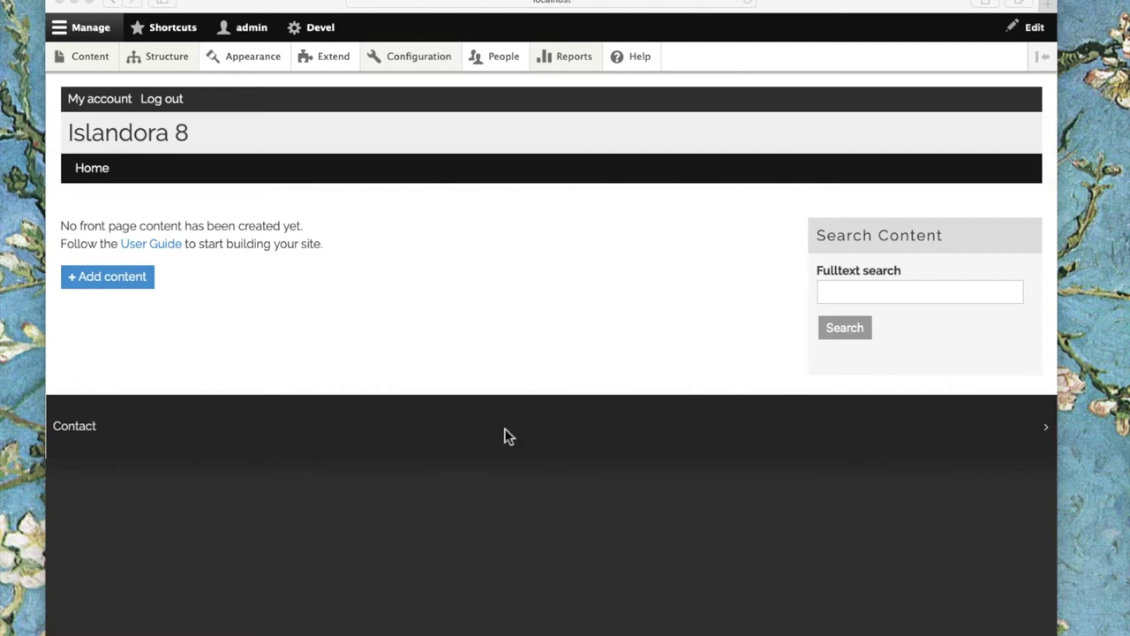
Open the list of migrations belonging to the migrate_islandora_csv migration group.
{"action": "left_click", "coordinate": [162, 70]}
{"action": "mouse_move", "coordinate": [162, 69]}
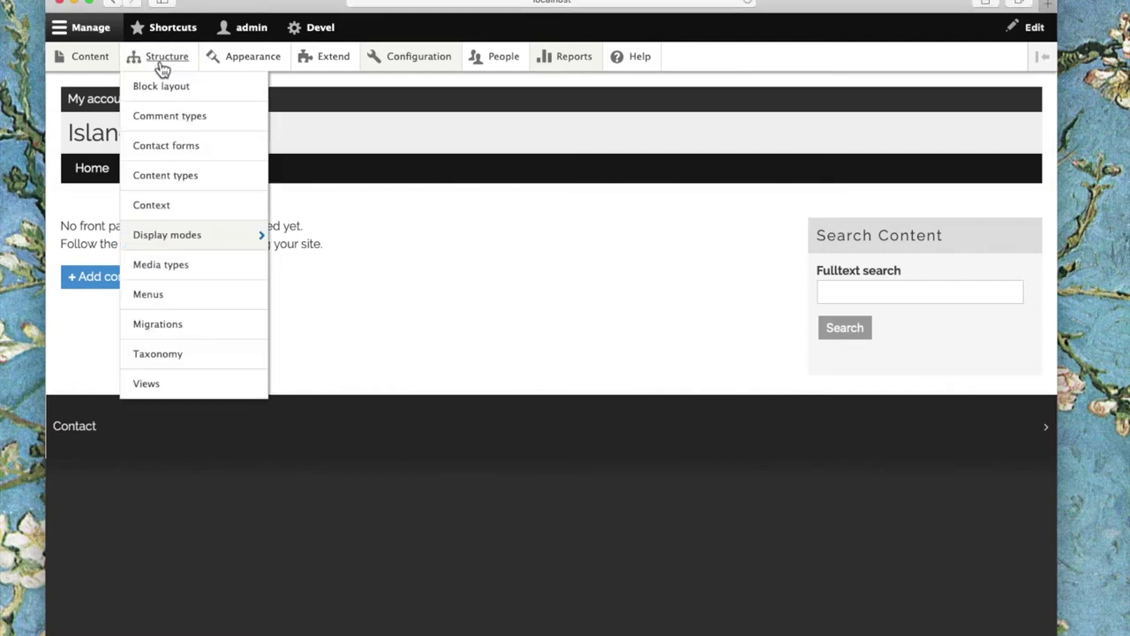
{"action": "left_click", "coordinate": [176, 323]}
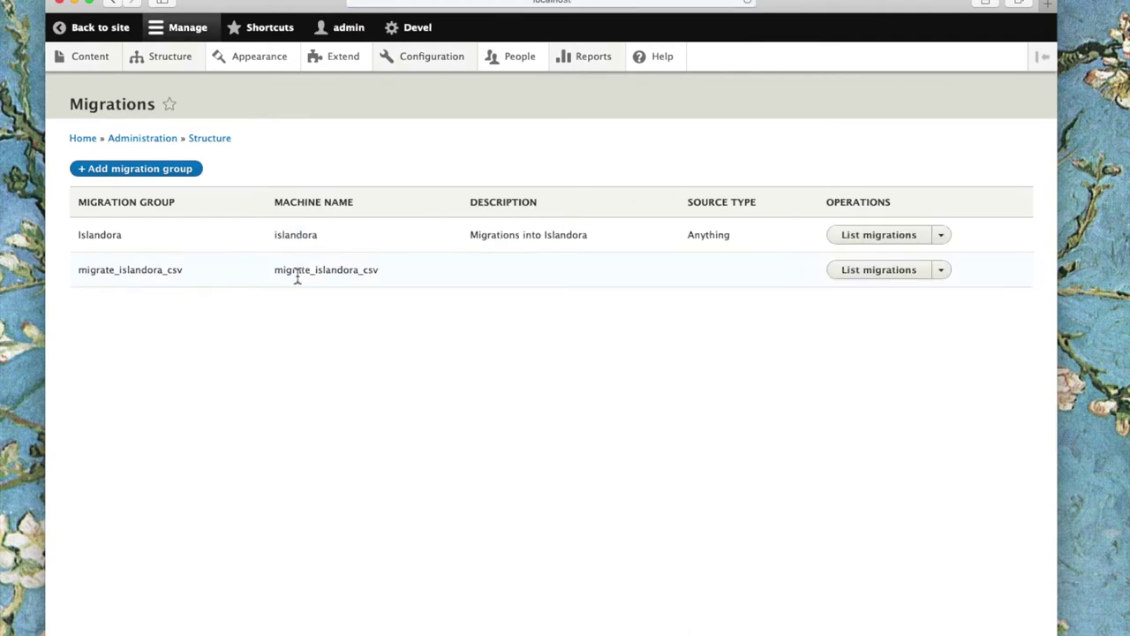
{"action": "left_click", "coordinate": [878, 275]}
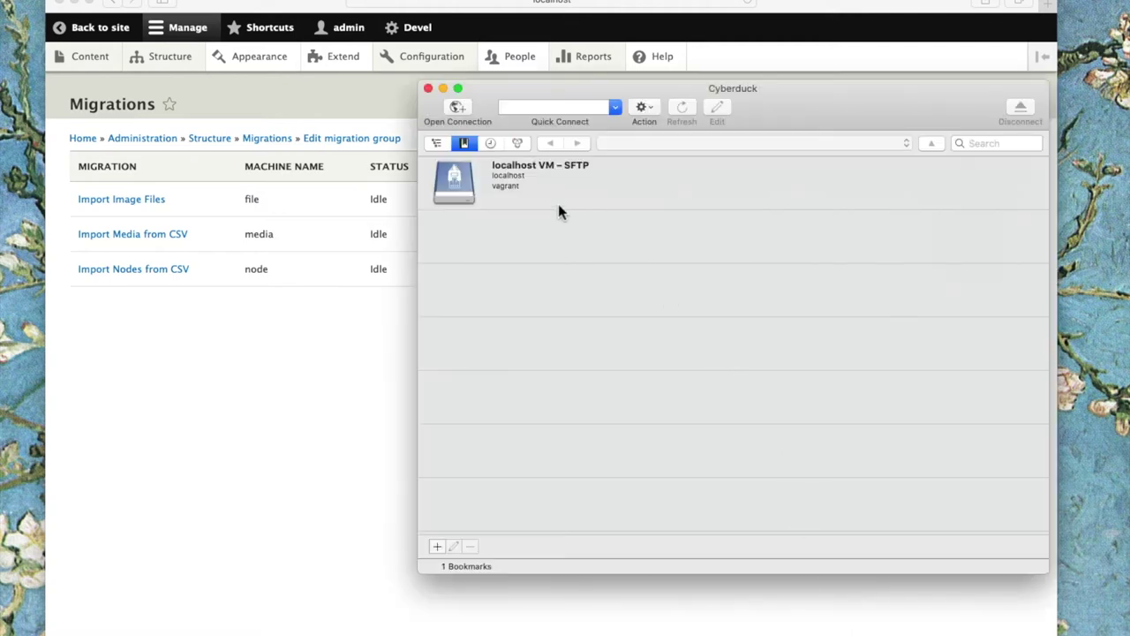
Switch to Cyberduck, connect to the localhost VM – SFTP bookmark and browse to /var/www/html/drupal/web on the server.
{"action": "double_click", "coordinate": [471, 186]}
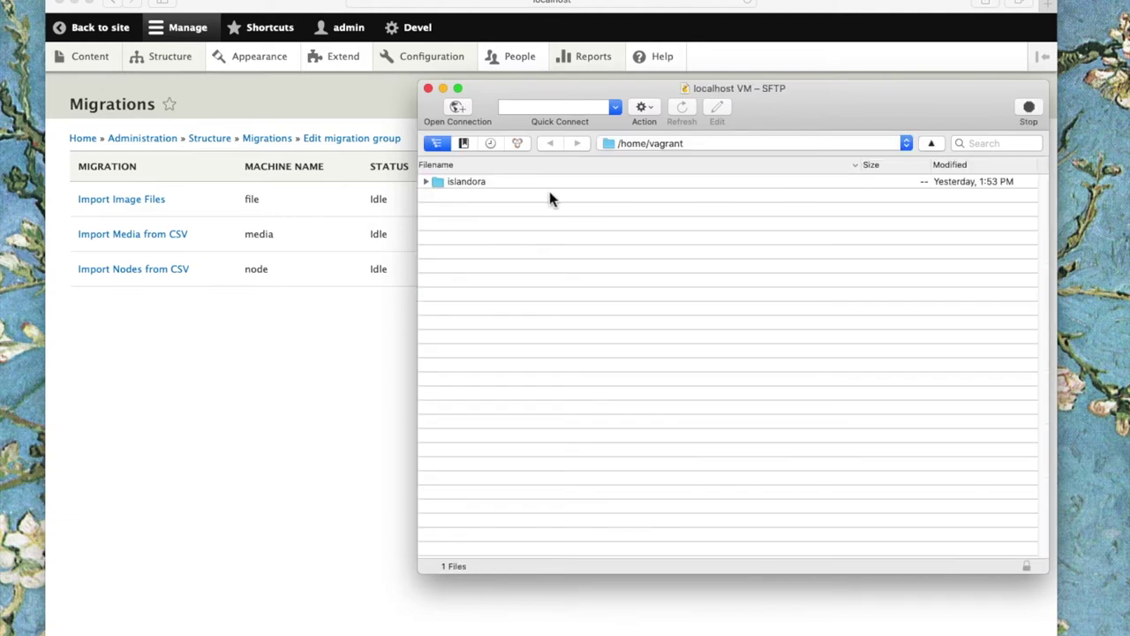
{"action": "left_click", "coordinate": [636, 145]}
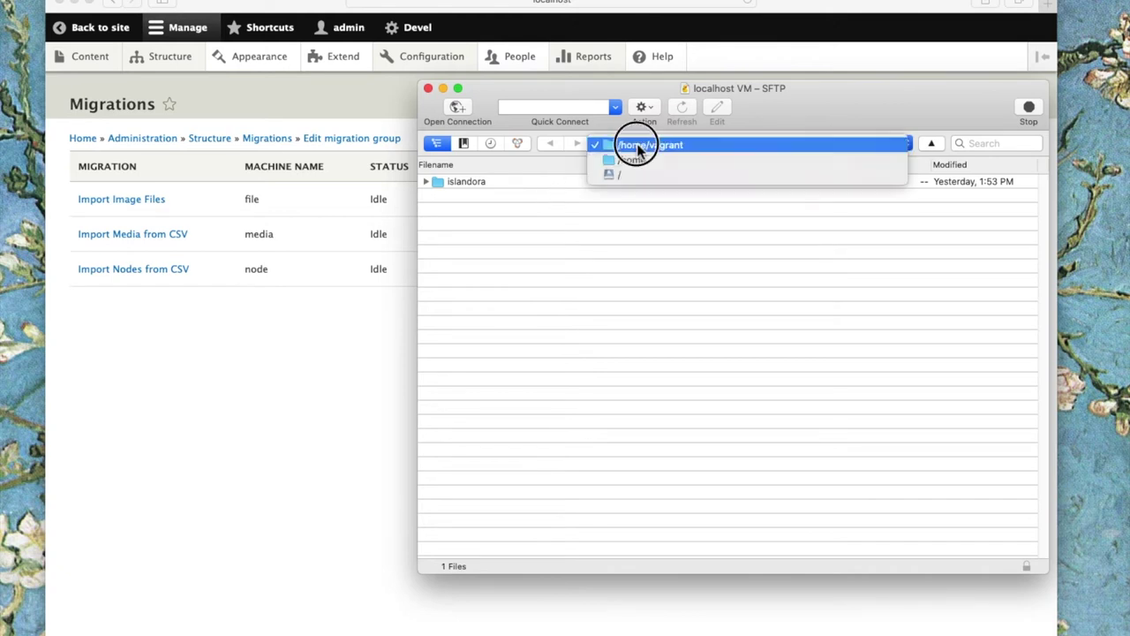
{"action": "left_click", "coordinate": [628, 181]}
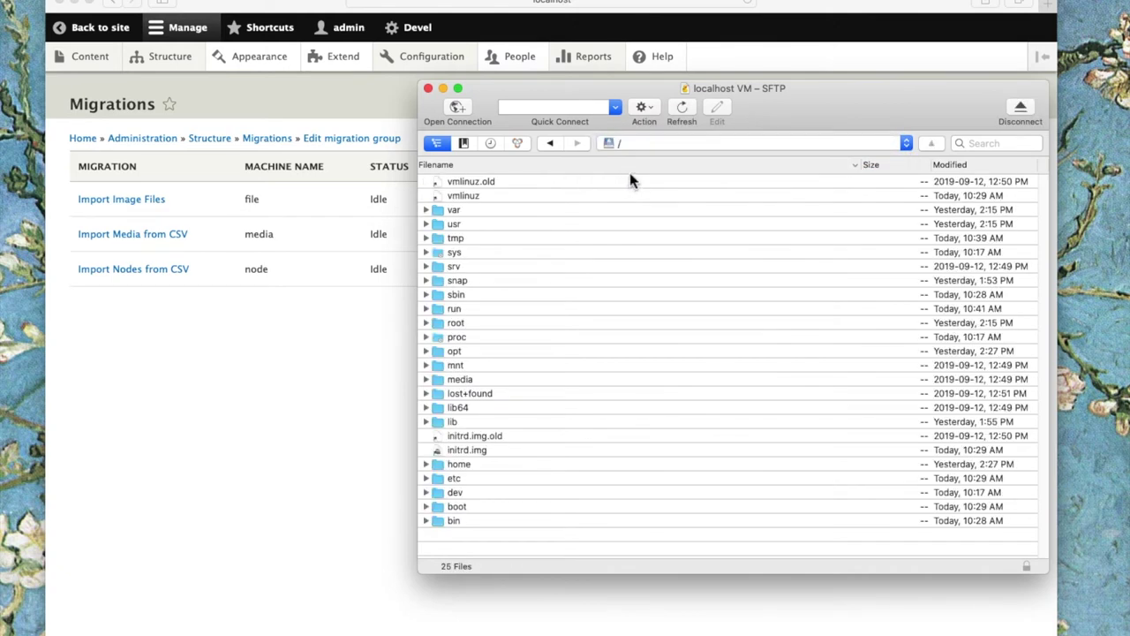
{"action": "double_click", "coordinate": [438, 212]}
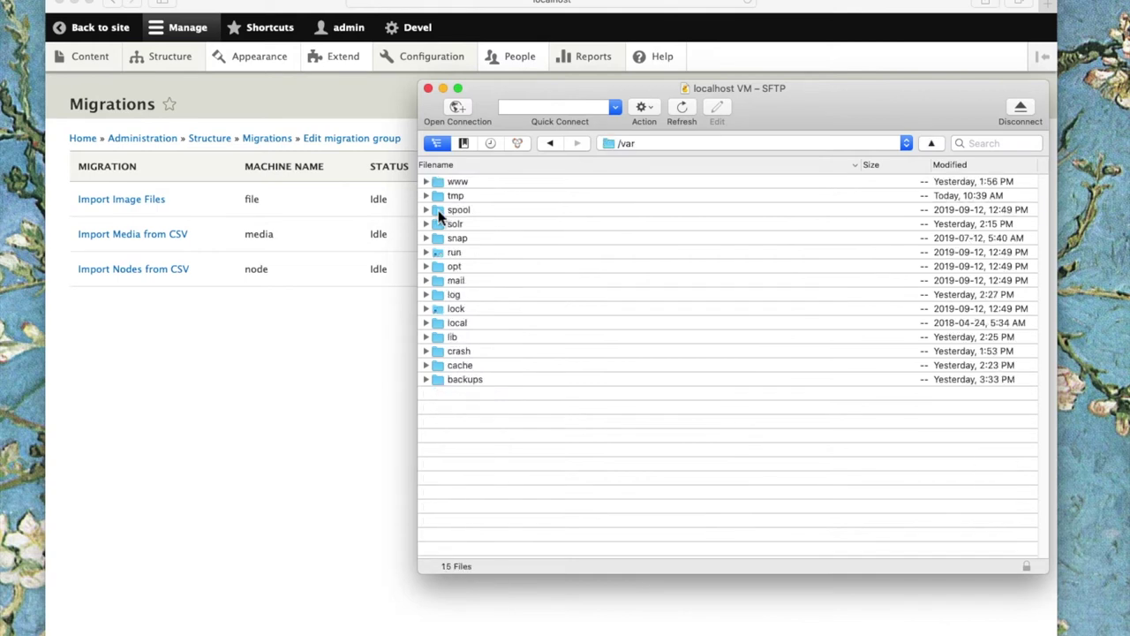
{"action": "double_click", "coordinate": [440, 184]}
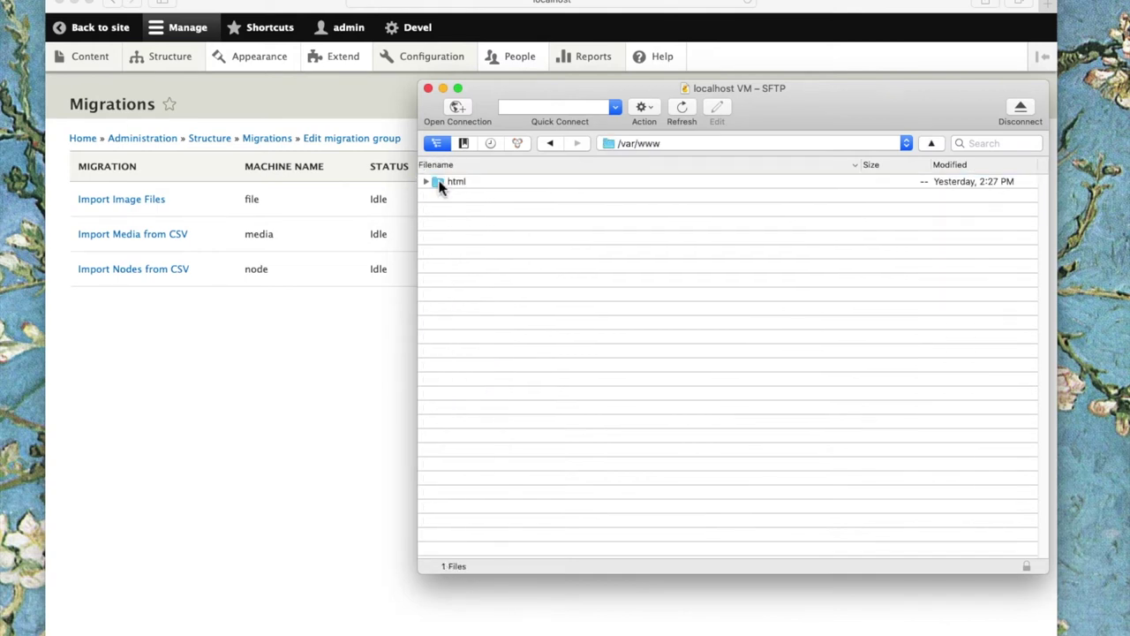
{"action": "double_click", "coordinate": [441, 184]}
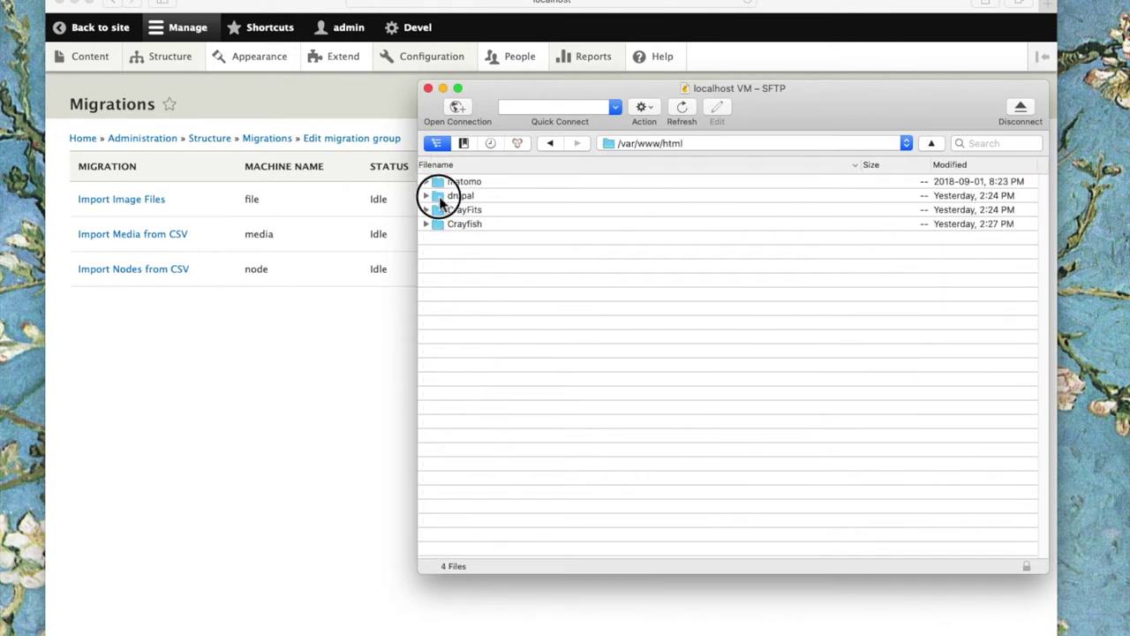
{"action": "double_click", "coordinate": [441, 196]}
{"action": "double_click", "coordinate": [546, 184]}
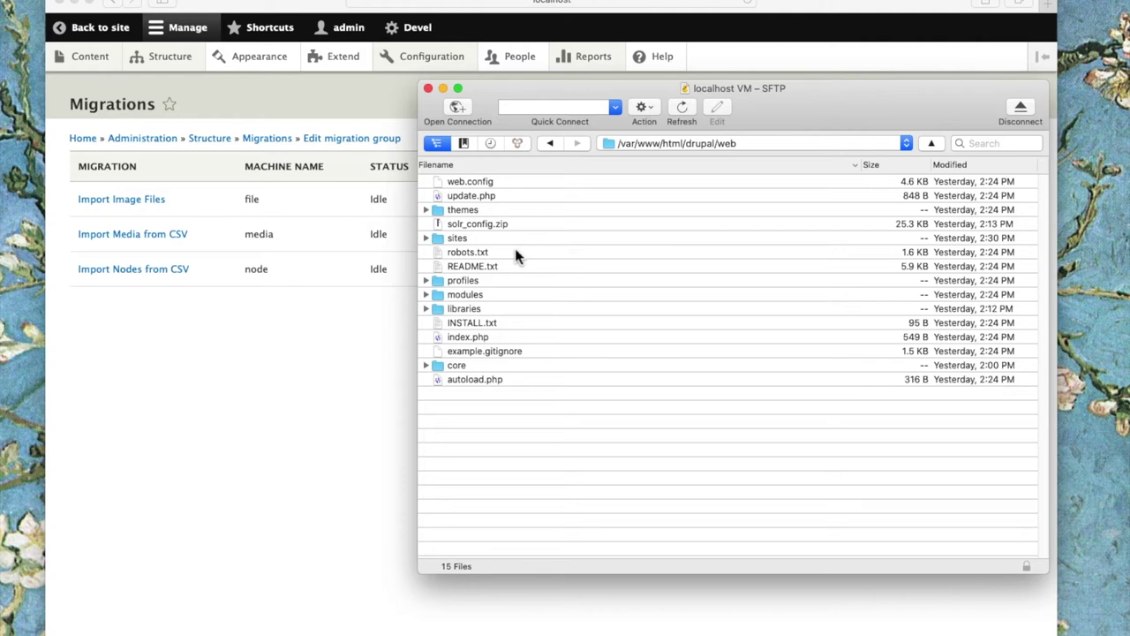
Browse to the modules/contrib/migrate_islandora_csv/data folder on the server.
{"action": "double_click", "coordinate": [440, 299]}
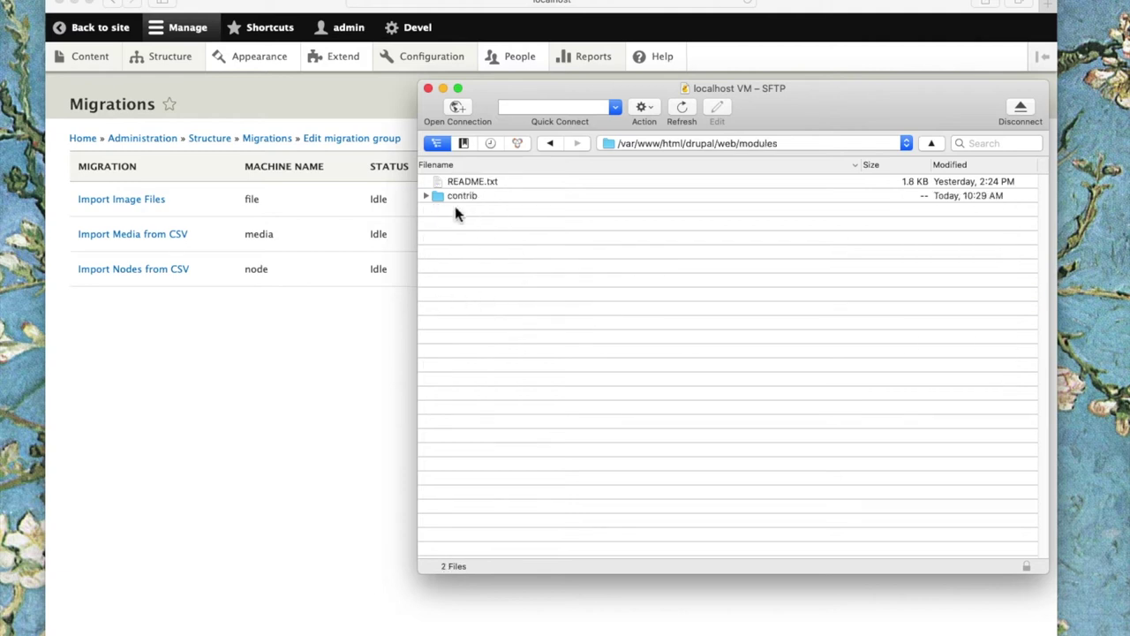
{"action": "double_click", "coordinate": [442, 198]}
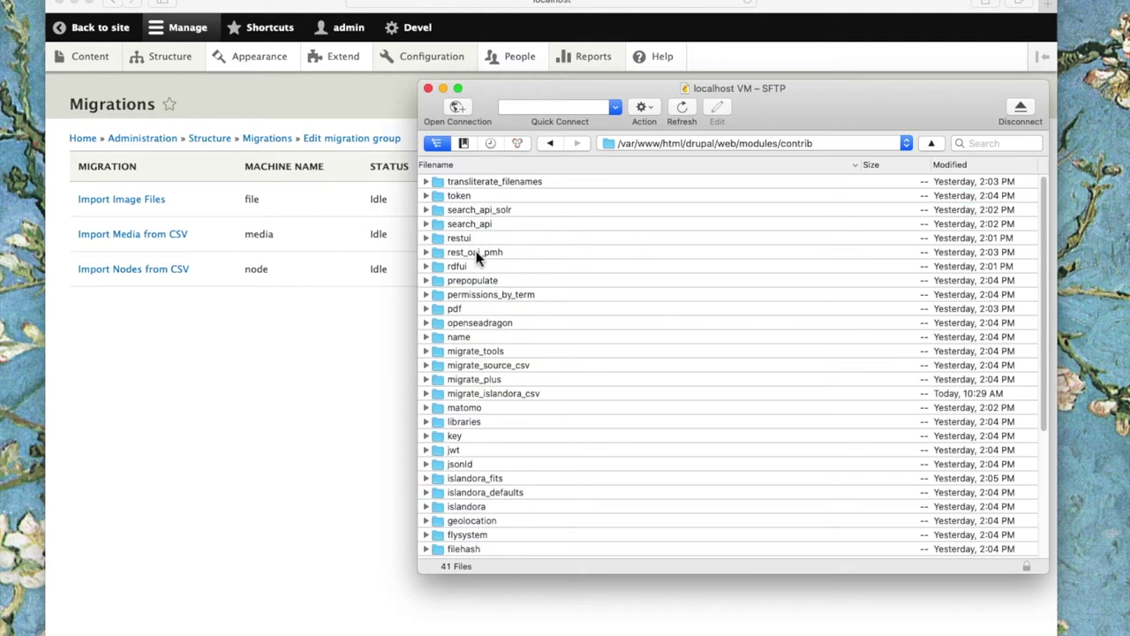
{"action": "scroll", "coordinate": [477, 255], "scroll_direction": "down", "scroll_amount": 3}
{"action": "scroll", "coordinate": [481, 265], "scroll_direction": "down", "scroll_amount": 1}
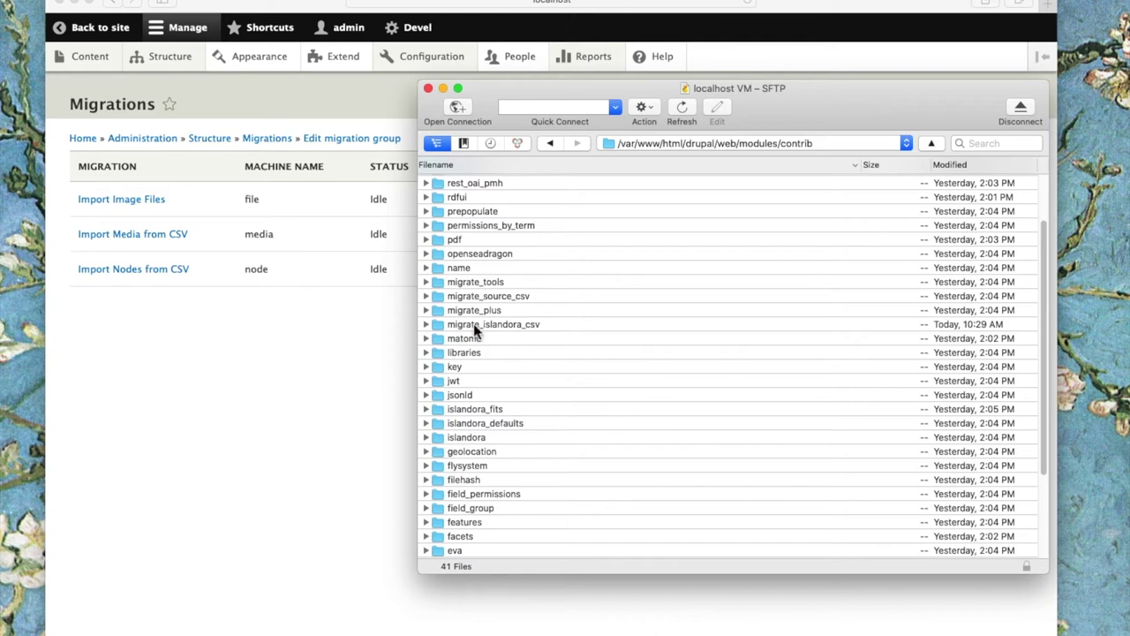
{"action": "double_click", "coordinate": [437, 324]}
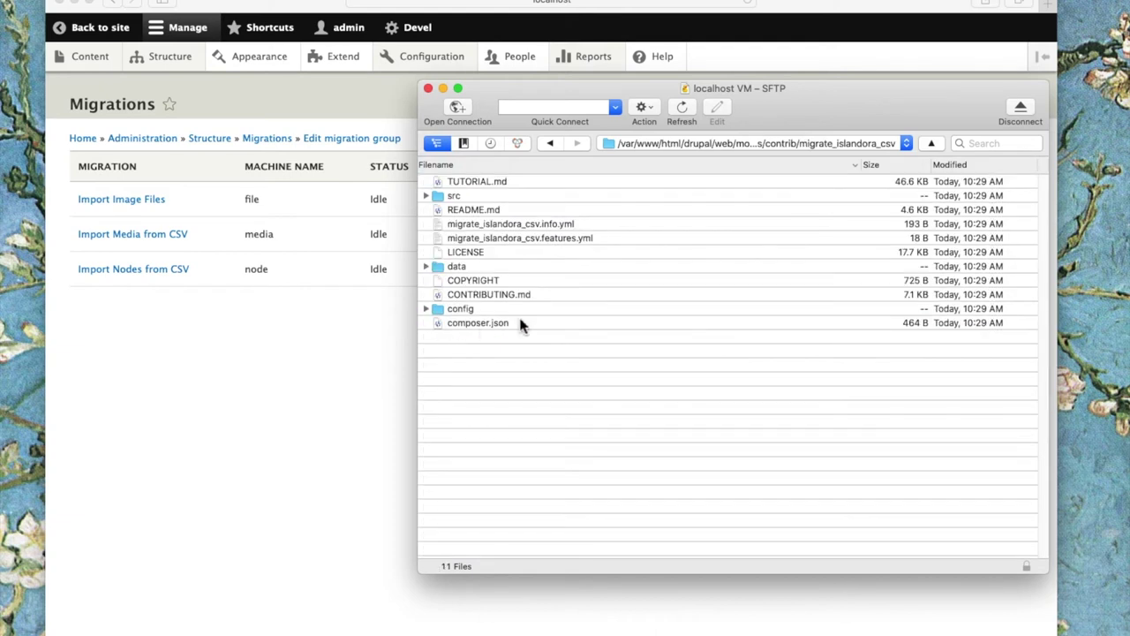
{"action": "double_click", "coordinate": [438, 267]}
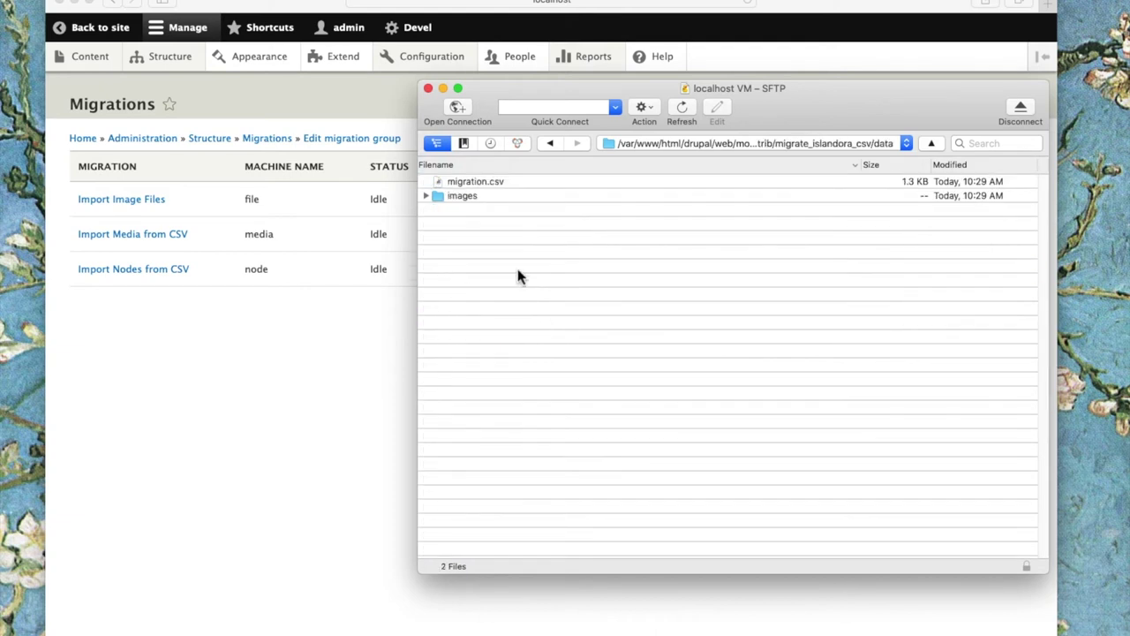
Delete all the sample JPG files from the images folder inside data.
{"action": "double_click", "coordinate": [436, 197]}
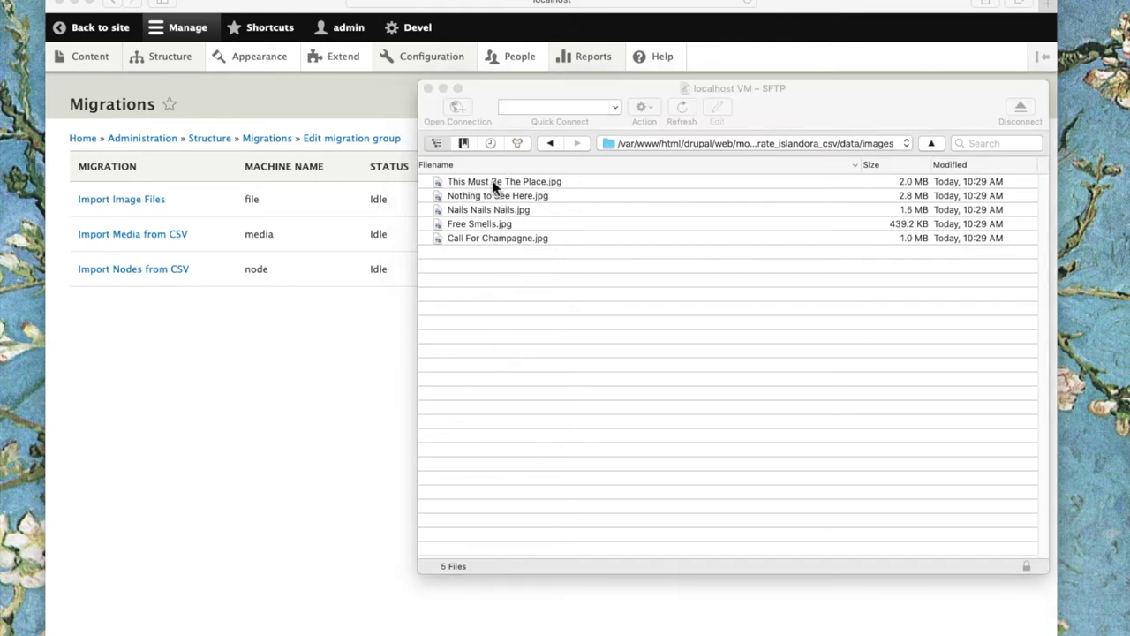
{"action": "left_click", "coordinate": [493, 186]}
{"action": "left_click_drag", "start_coordinate": [492, 184], "coordinate": [490, 250]}
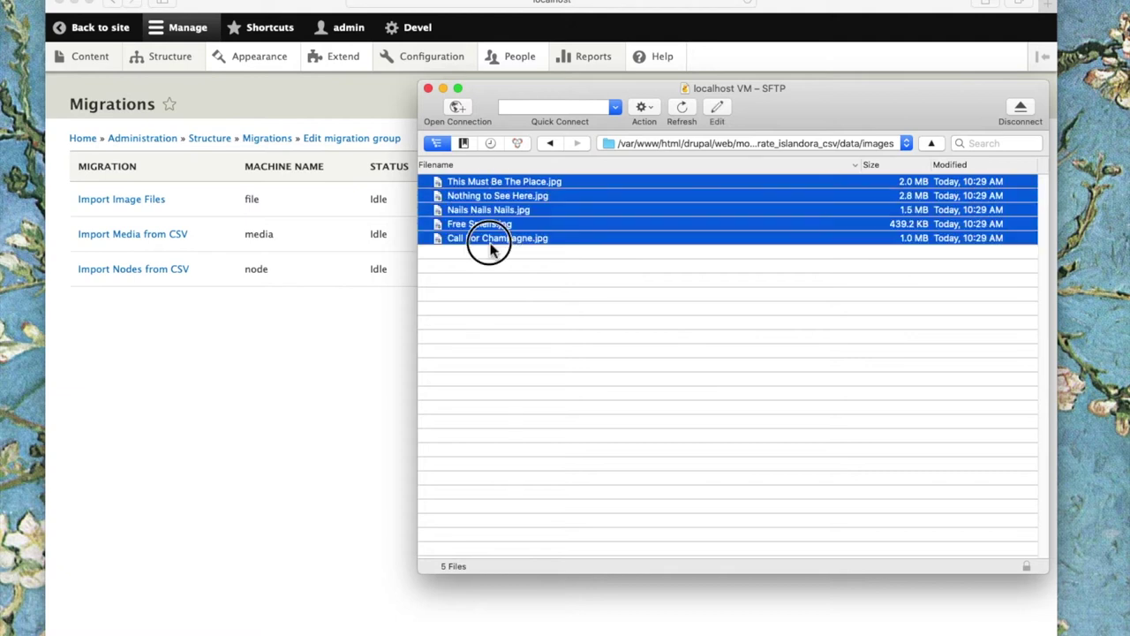
{"action": "right_click", "coordinate": [500, 214]}
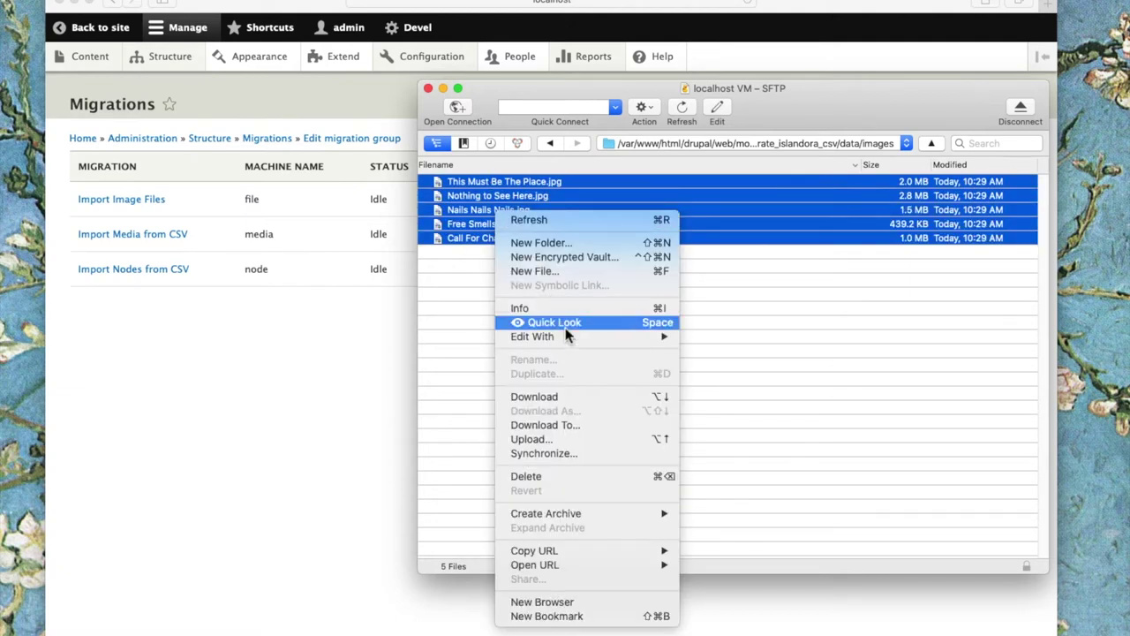
{"action": "left_click", "coordinate": [529, 477]}
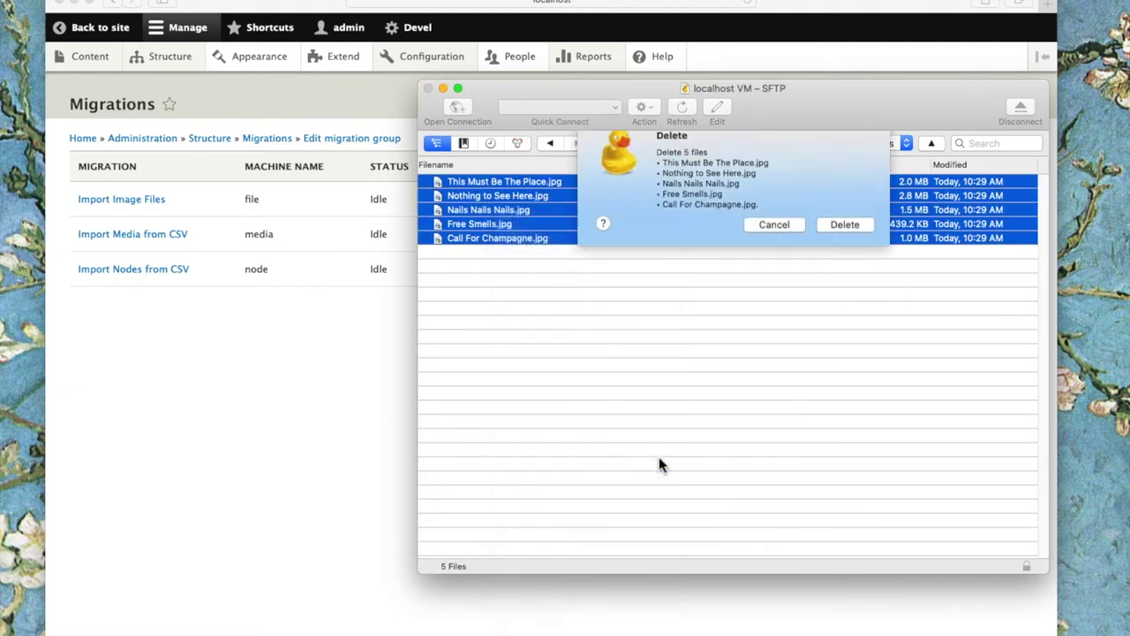
{"action": "left_click", "coordinate": [845, 238]}
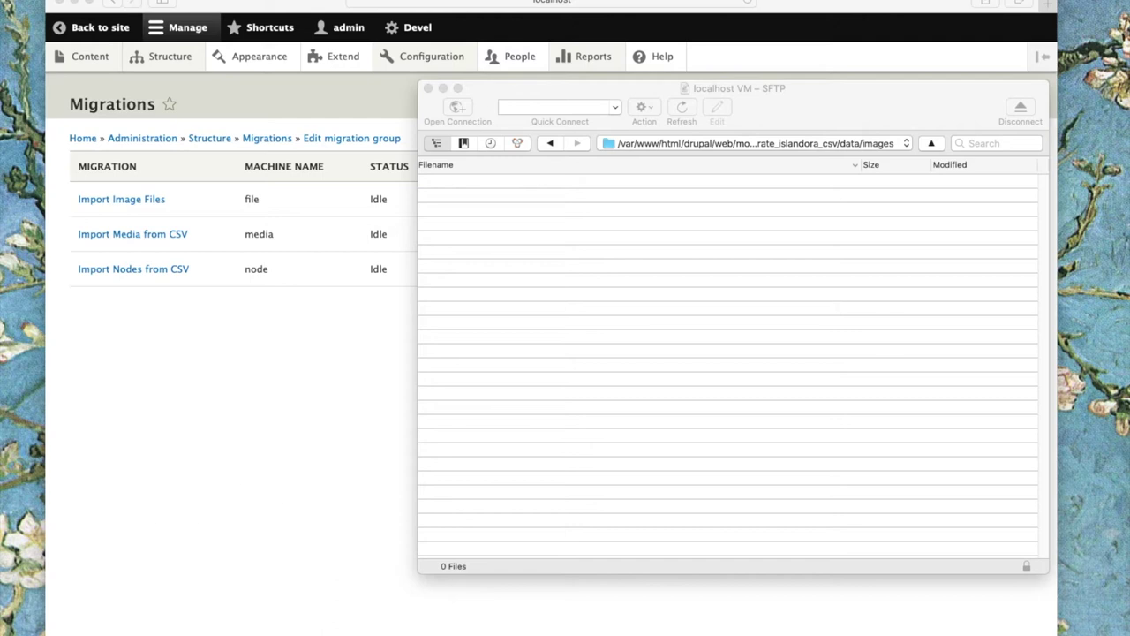
Upload every JPG from the local Demo Cats folder in Finder to the server's images folder.
{"action": "left_click", "coordinate": [190, 634]}
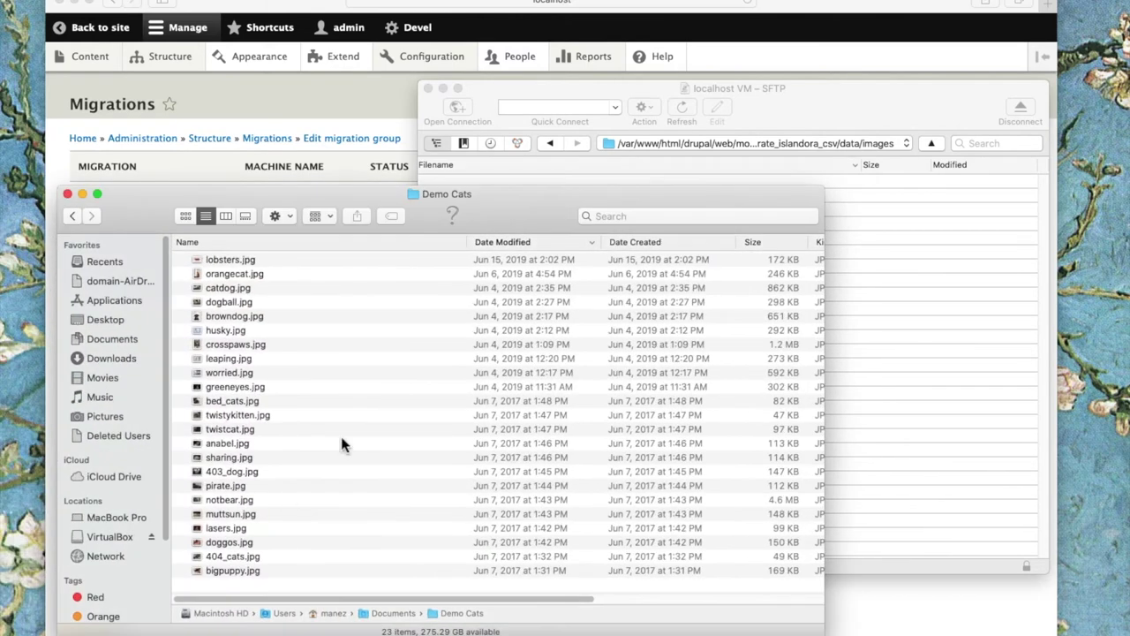
{"action": "left_click", "coordinate": [222, 259]}
{"action": "left_click", "coordinate": [233, 572], "text": "shift"}
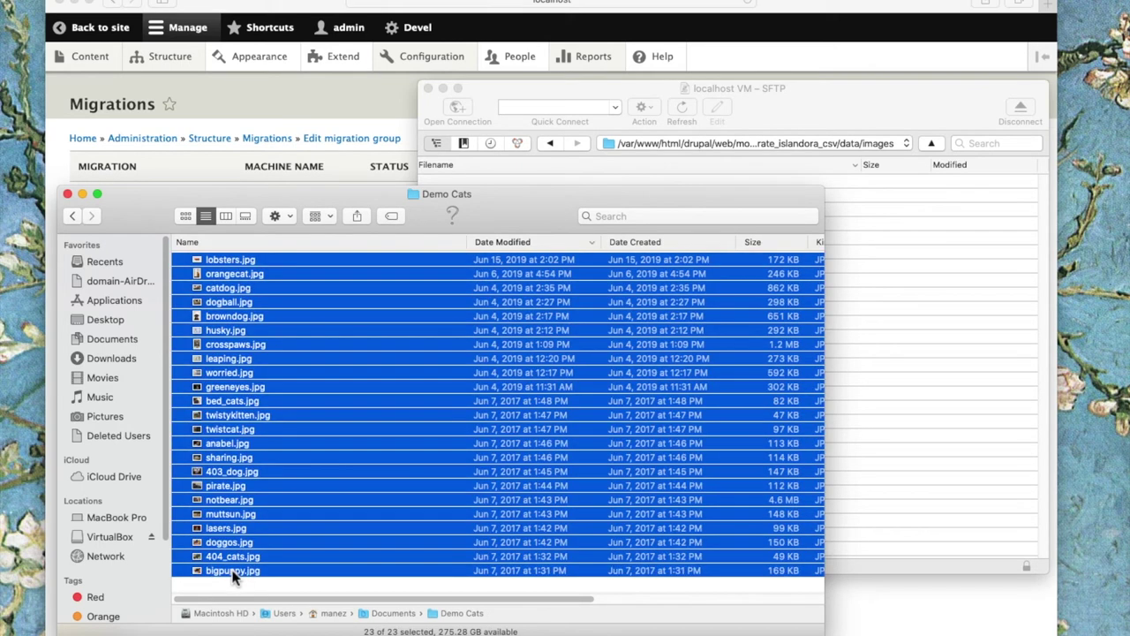
{"action": "left_click_drag", "start_coordinate": [234, 573], "coordinate": [932, 329]}
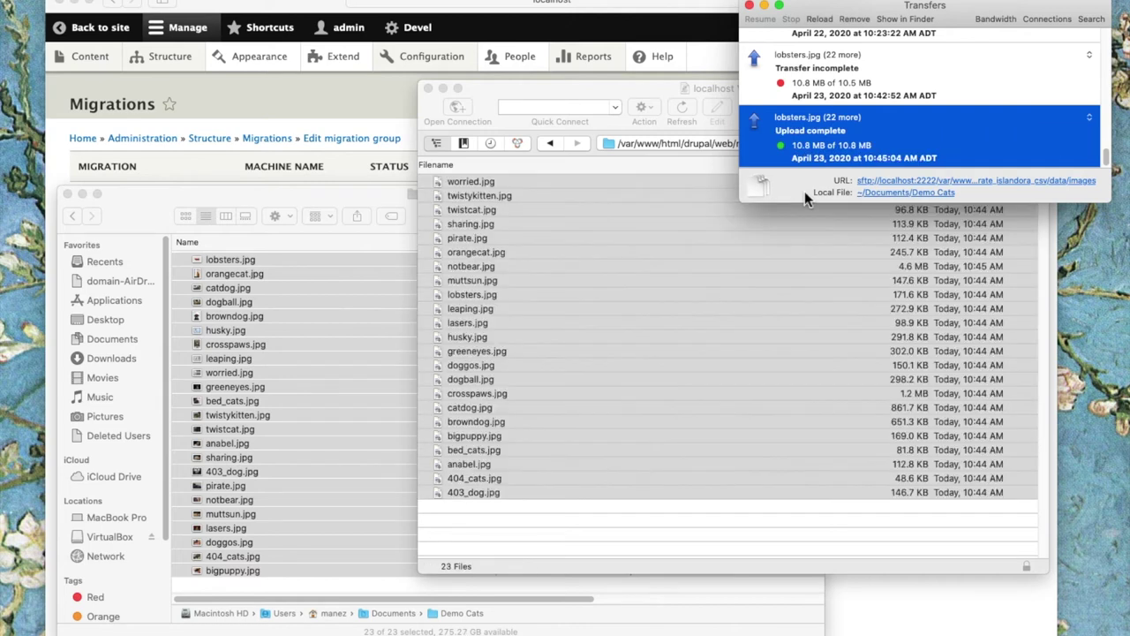
Bring the SFTP browser window to the front and close the Finder and Transfers windows.
{"action": "left_click", "coordinate": [661, 520]}
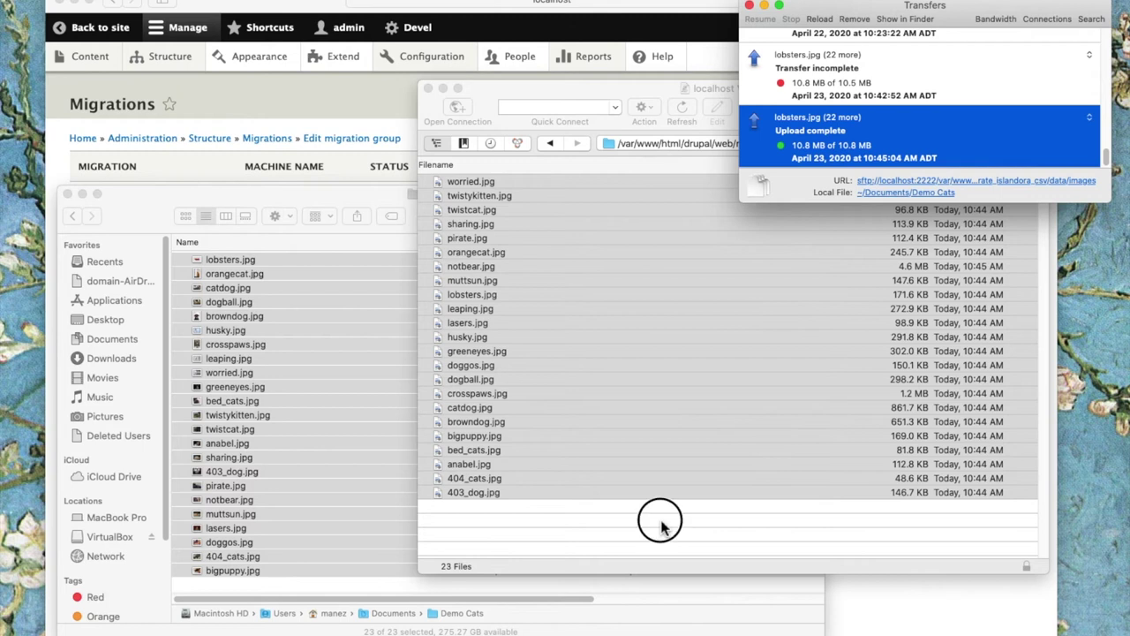
{"action": "left_click", "coordinate": [555, 530]}
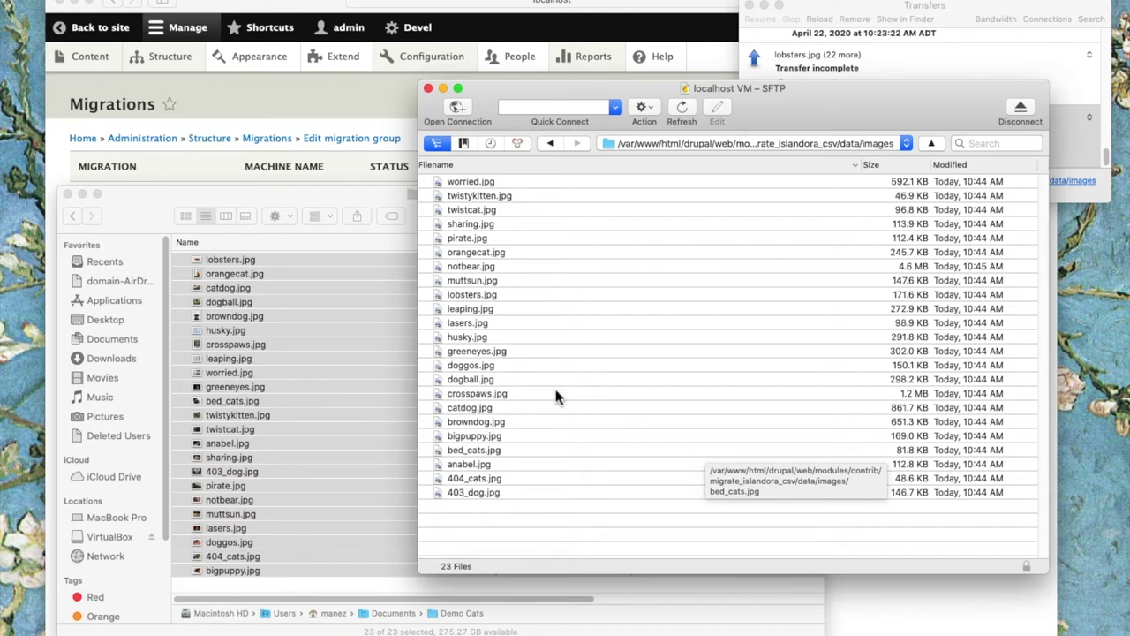
{"action": "left_click", "coordinate": [68, 194]}
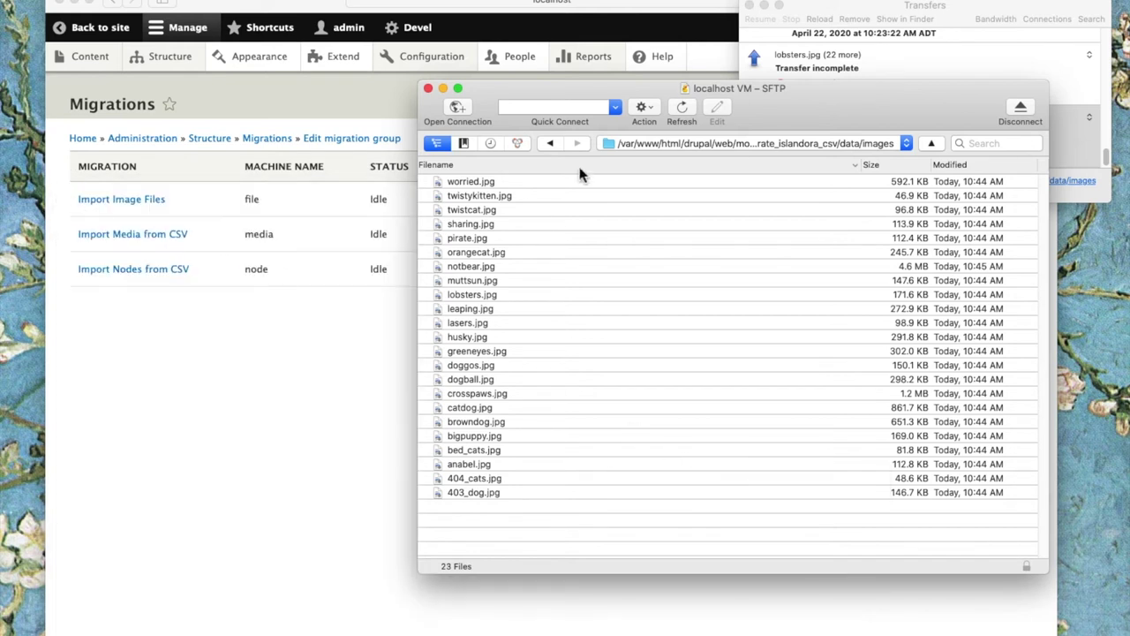
{"action": "left_click", "coordinate": [749, 7]}
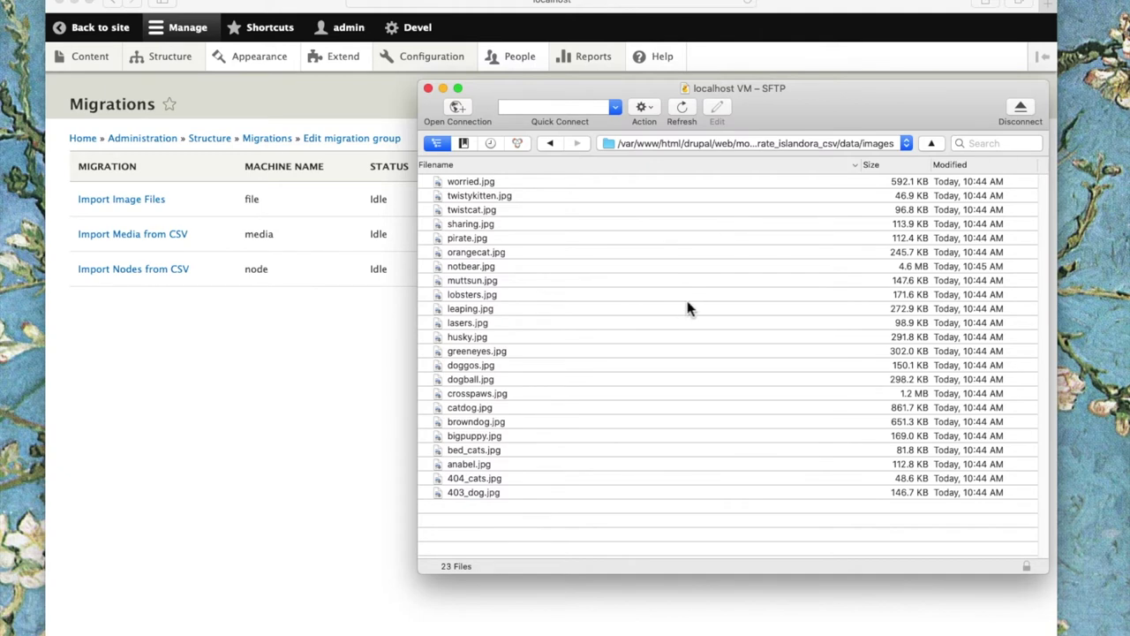
Return to the server's data folder and open migration.csv in an external text editor, moving its window aside.
{"action": "left_click", "coordinate": [549, 144]}
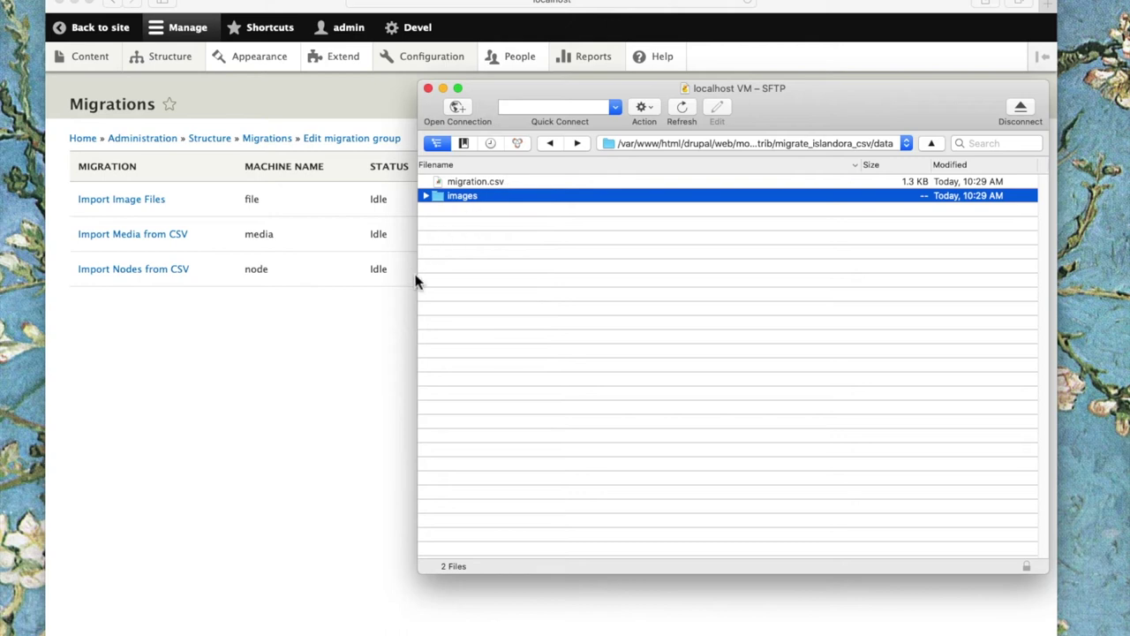
{"action": "left_click", "coordinate": [461, 182]}
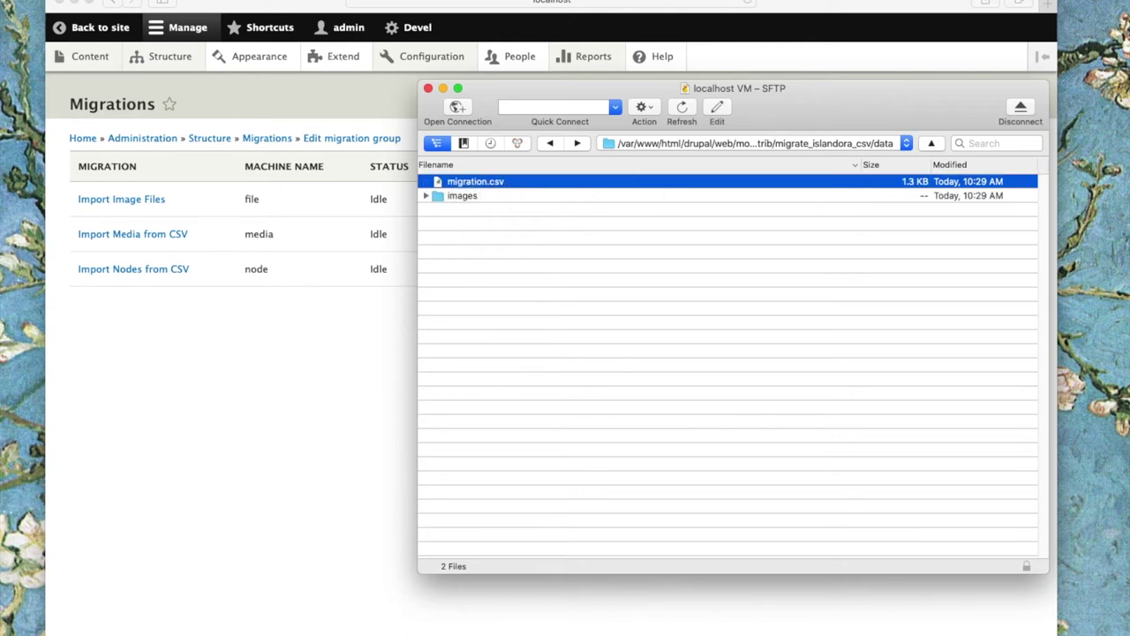
{"action": "right_click", "coordinate": [454, 182]}
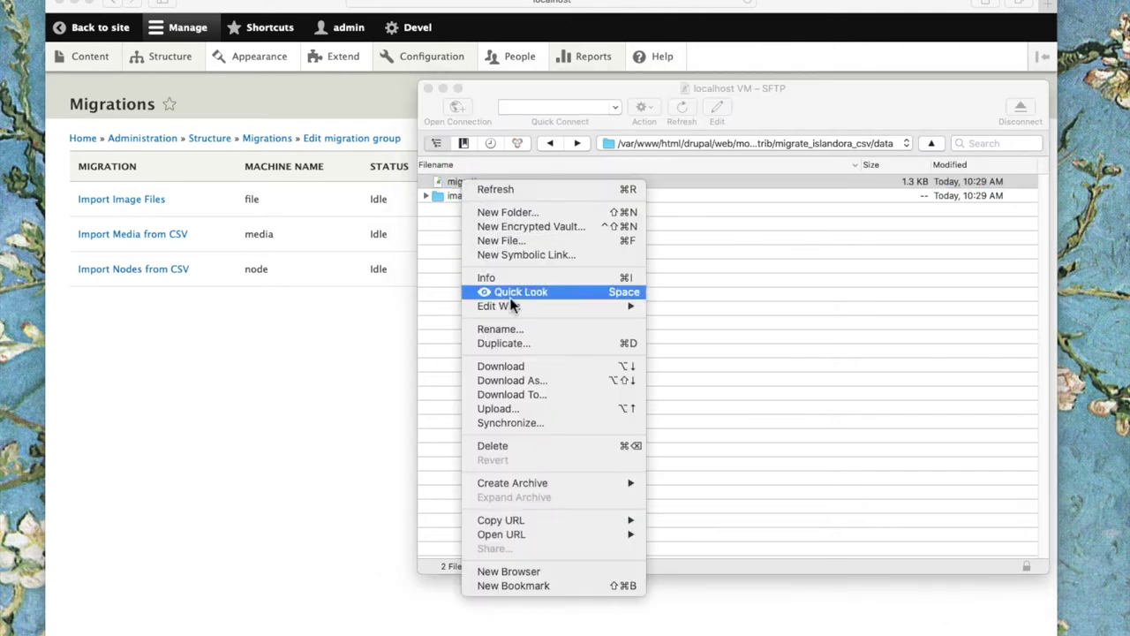
{"action": "mouse_move", "coordinate": [549, 310]}
{"action": "left_click", "coordinate": [704, 343]}
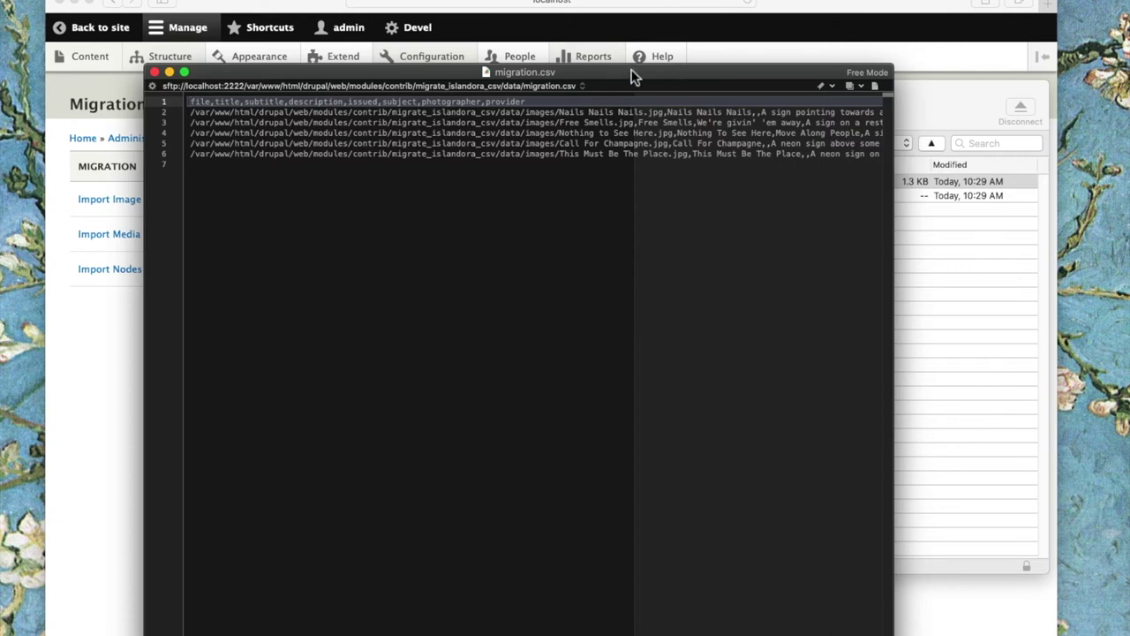
{"action": "left_click_drag", "start_coordinate": [632, 72], "coordinate": [548, 53]}
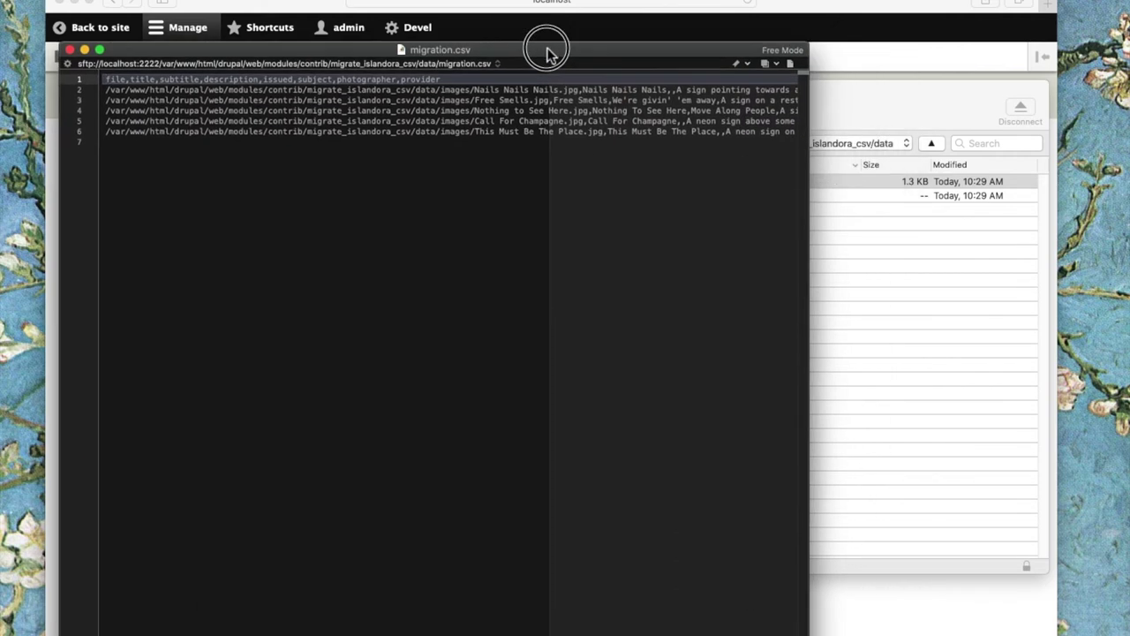
Minimize the text editor and examine the migration spreadsheet in Numbers, from the file column through to provider.
{"action": "left_click", "coordinate": [85, 50]}
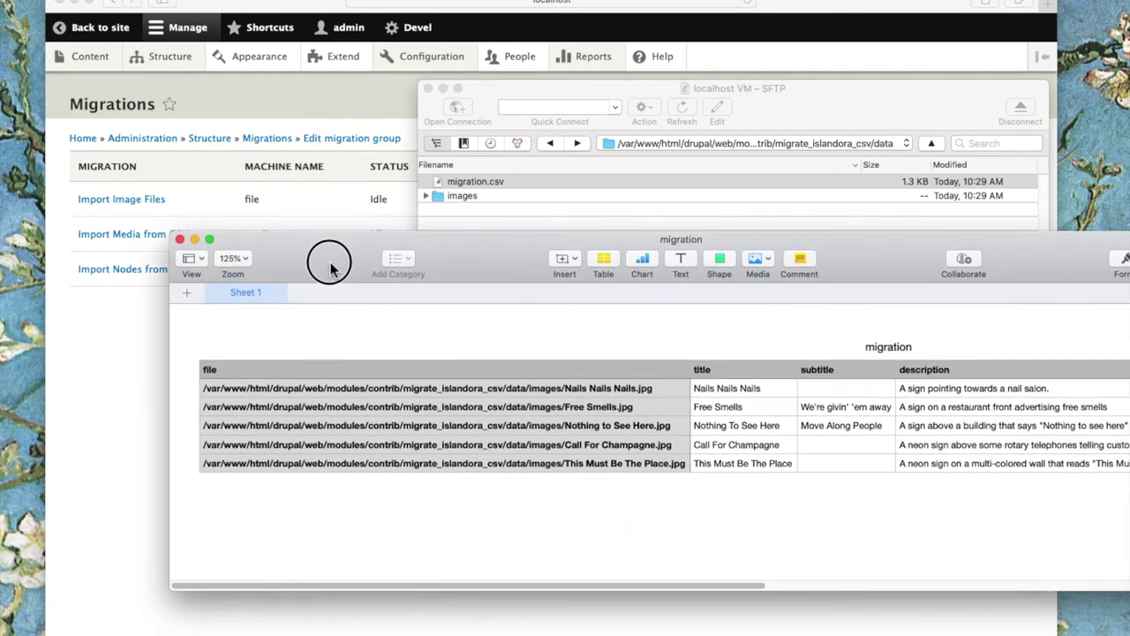
{"action": "left_click_drag", "start_coordinate": [327, 260], "coordinate": [206, 150]}
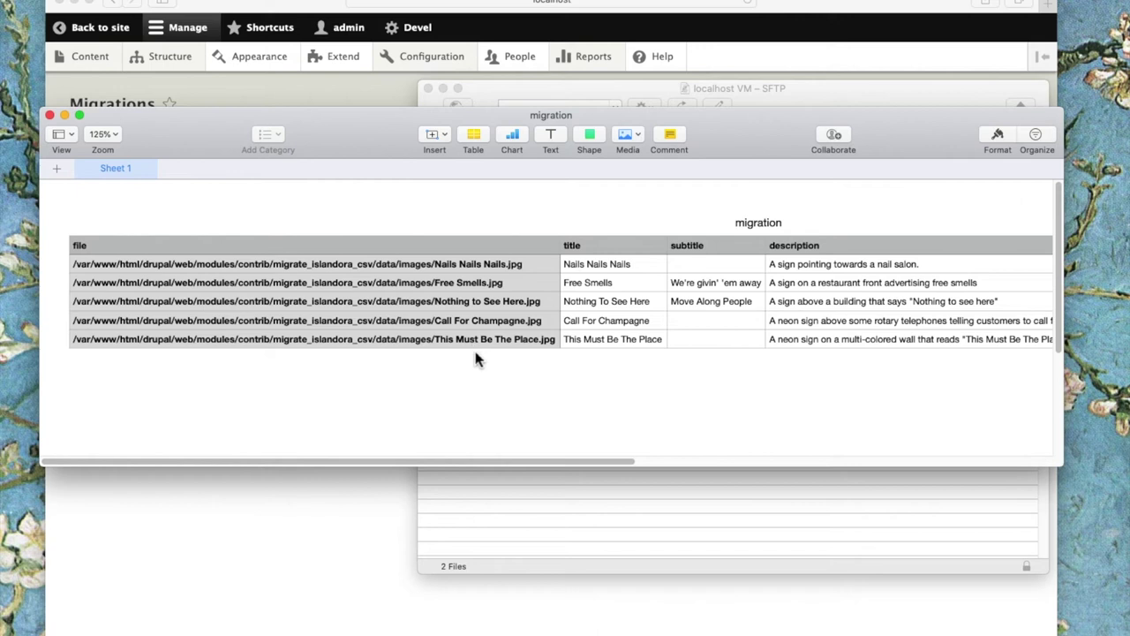
{"action": "left_click_drag", "start_coordinate": [486, 464], "coordinate": [736, 475]}
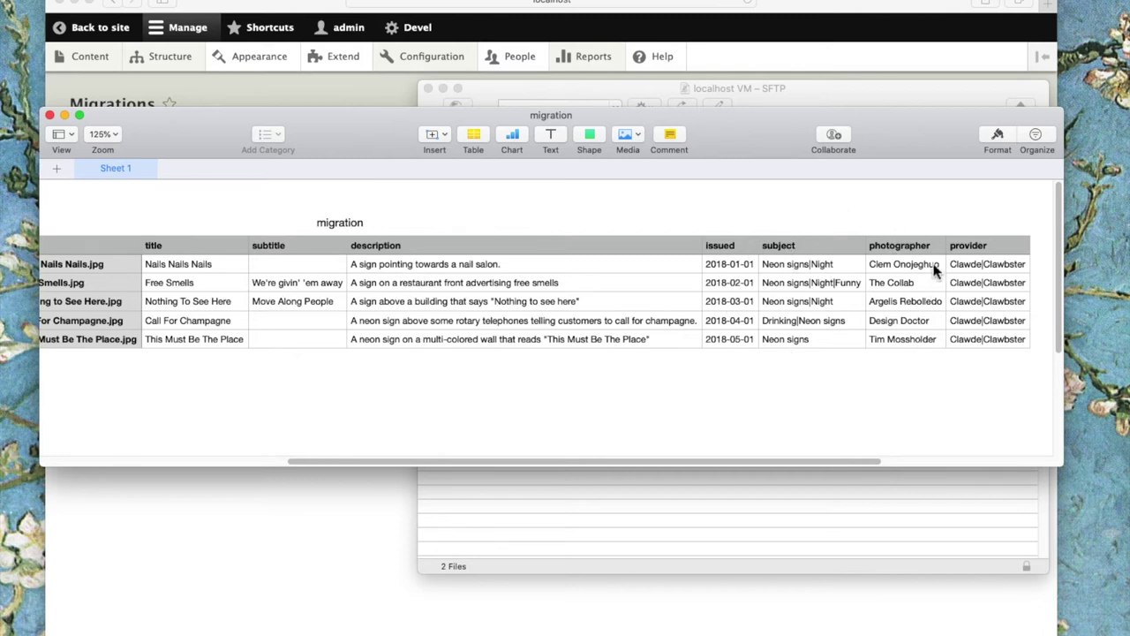
Minimize the sample migration spreadsheet and bring up the prepared cat and dog metadata spreadsheet in Numbers.
{"action": "left_click_drag", "start_coordinate": [826, 472], "coordinate": [485, 463]}
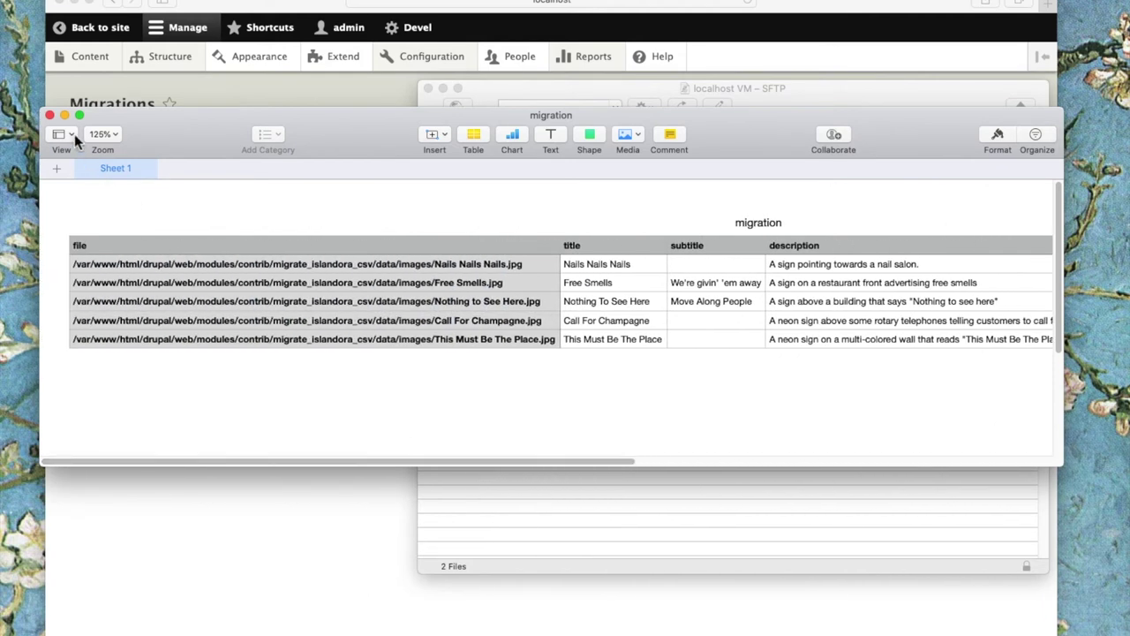
{"action": "left_click", "coordinate": [64, 117]}
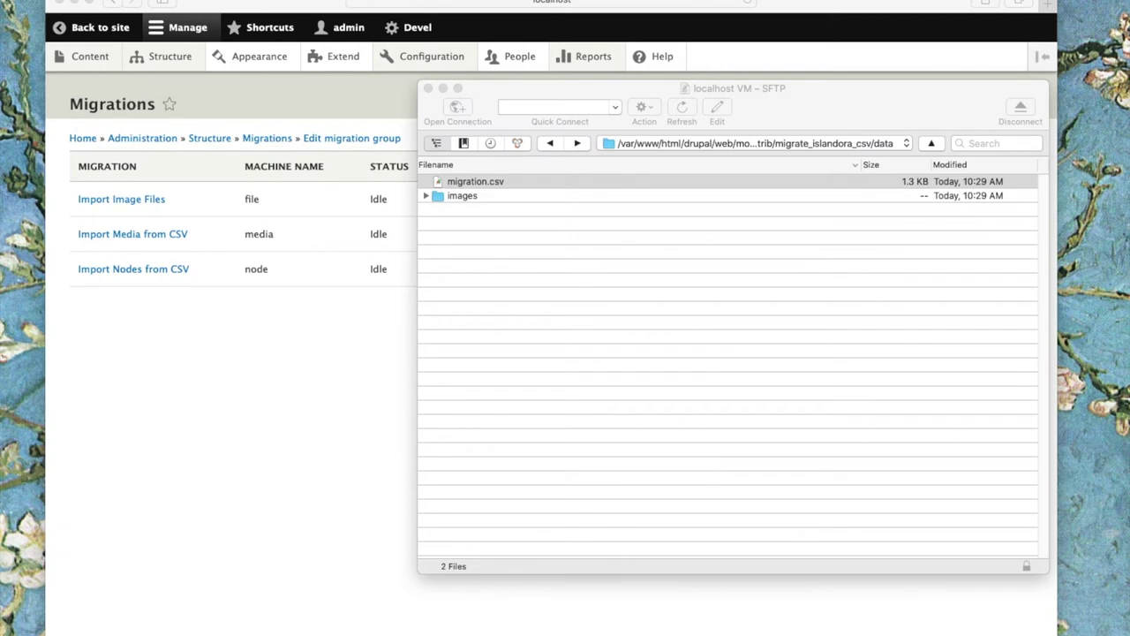
{"action": "left_click", "coordinate": [1060, 623]}
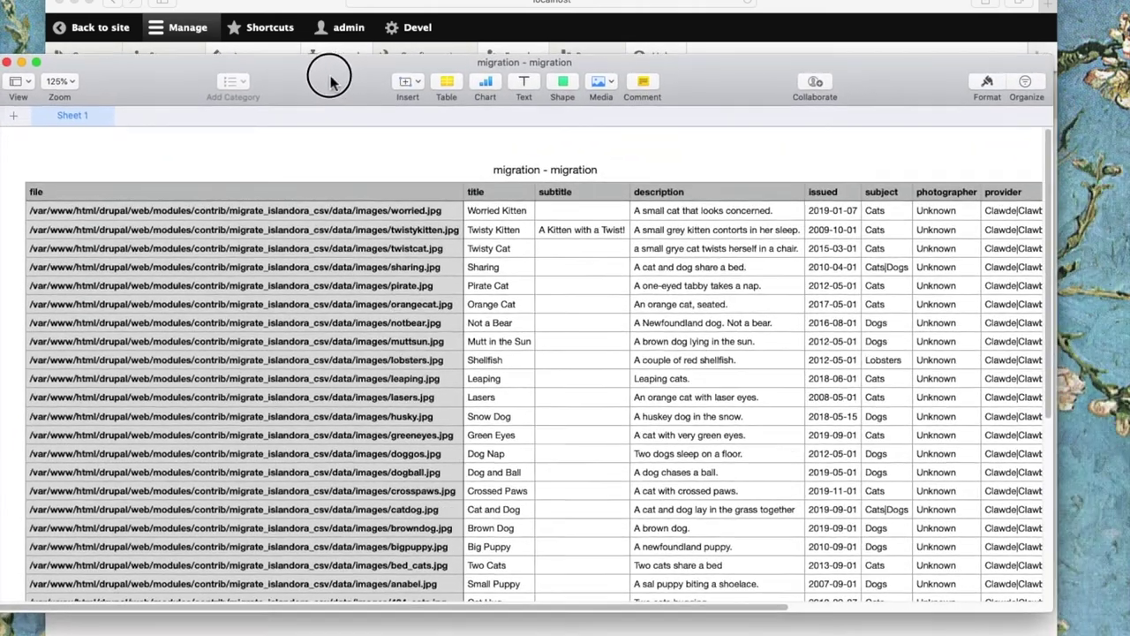
Examine the cat and dog metadata spreadsheet from the file column through to provider, and close its window.
{"action": "left_click_drag", "start_coordinate": [331, 82], "coordinate": [338, 73]}
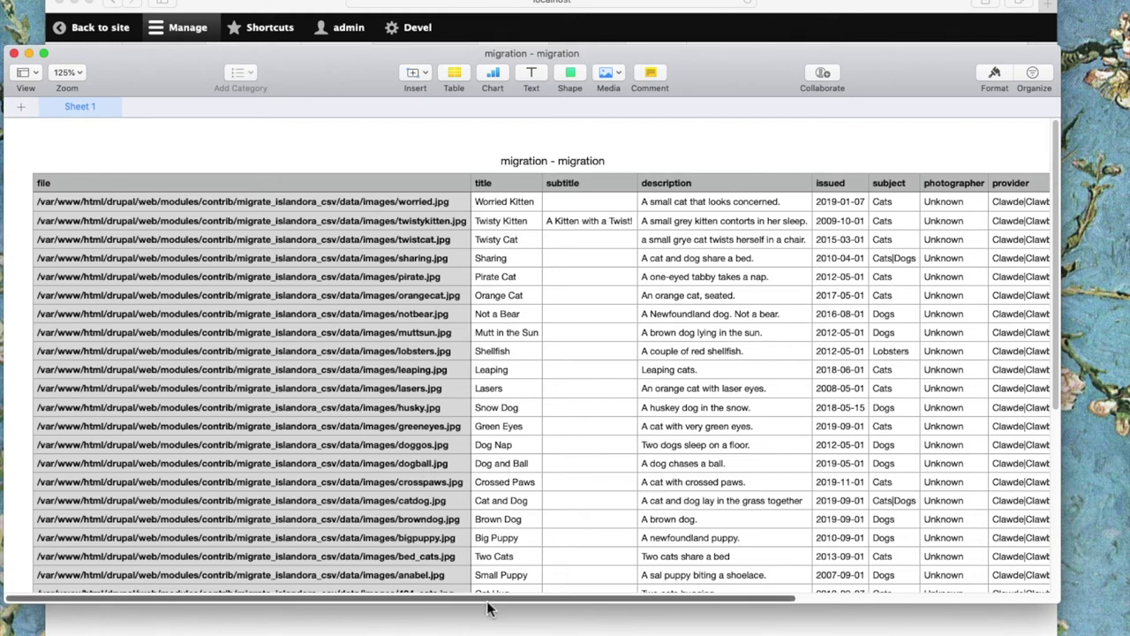
{"action": "left_click_drag", "start_coordinate": [493, 600], "coordinate": [631, 600]}
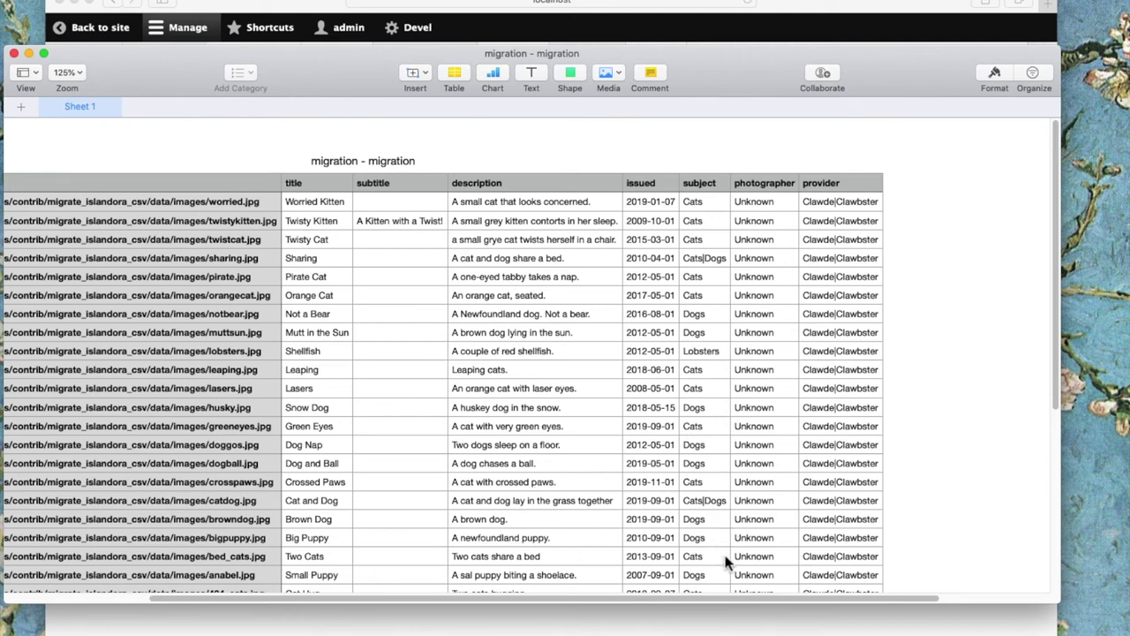
{"action": "left_click_drag", "start_coordinate": [694, 599], "coordinate": [712, 601]}
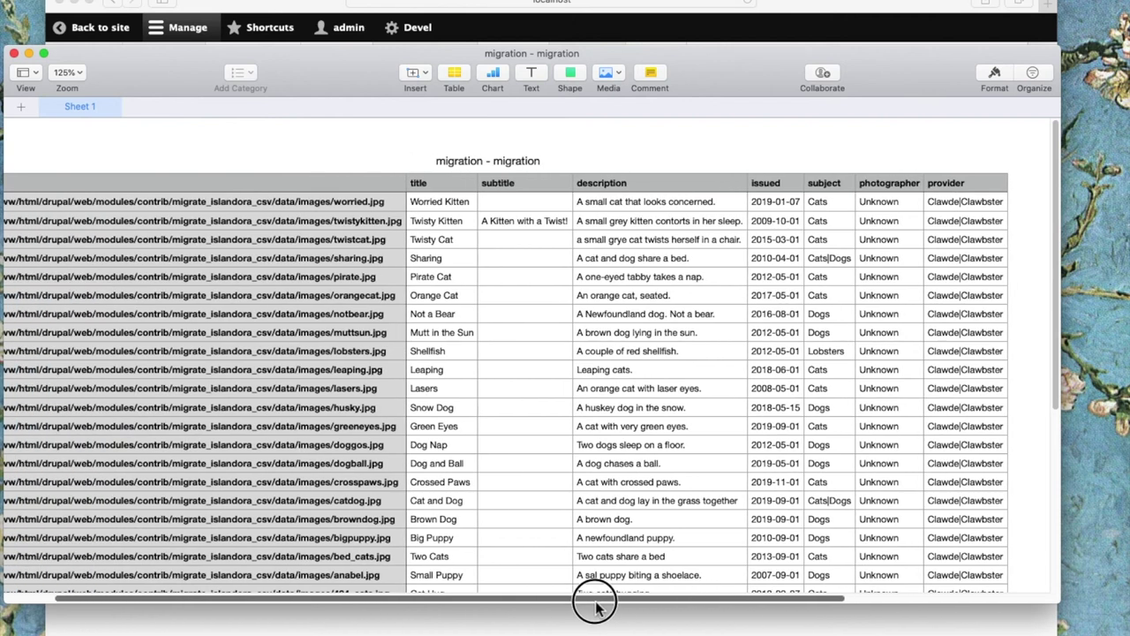
{"action": "left_click_drag", "start_coordinate": [594, 605], "coordinate": [523, 601]}
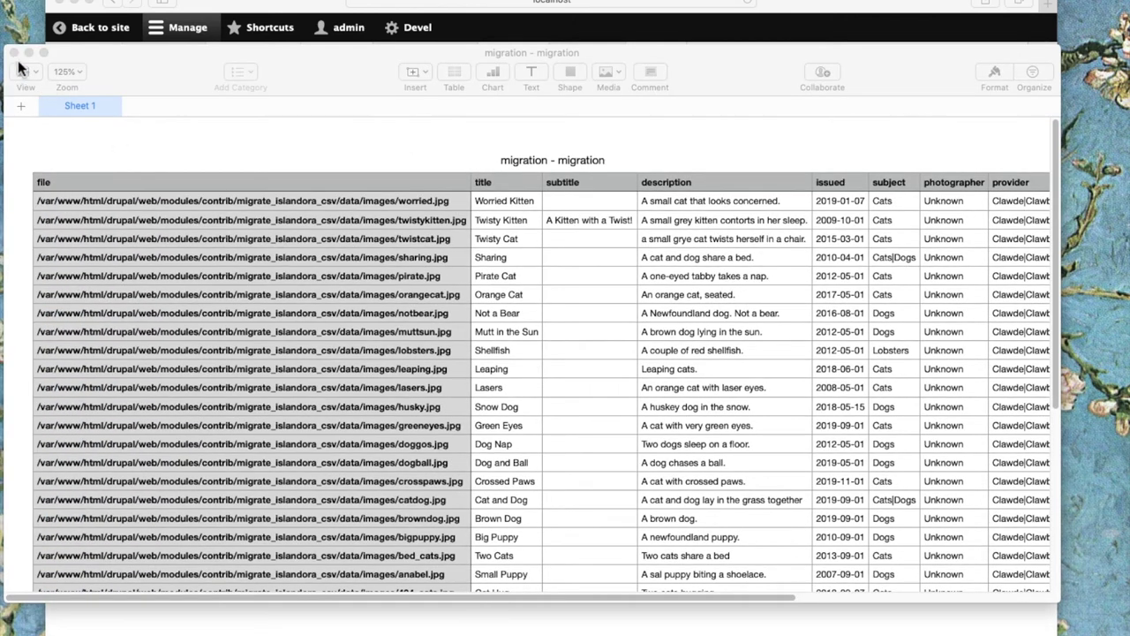
{"action": "left_click", "coordinate": [13, 53]}
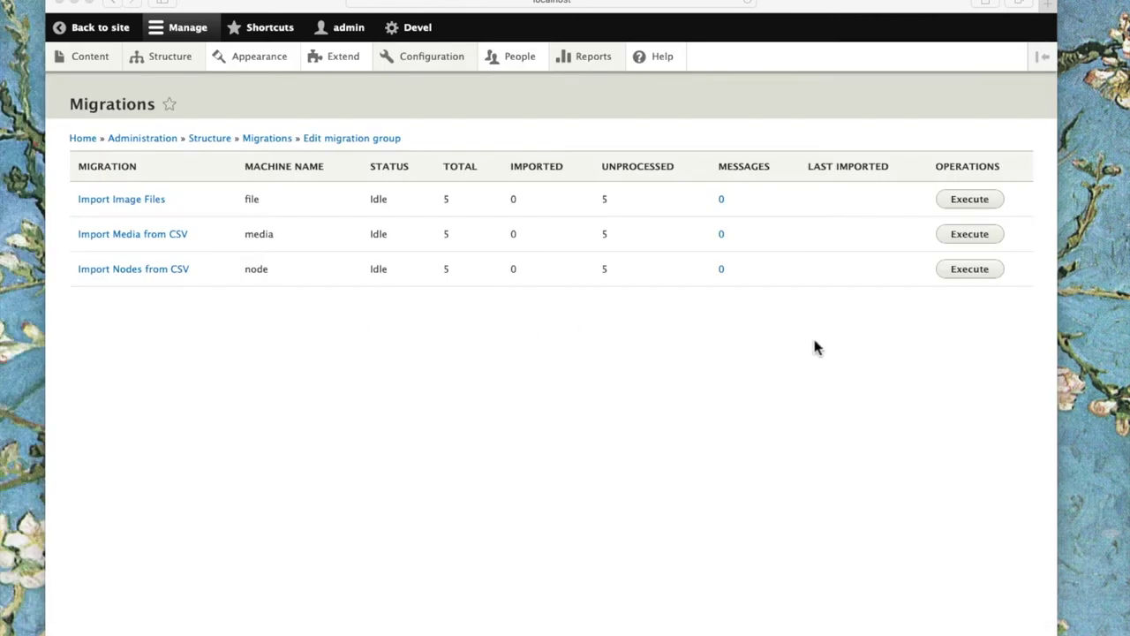
Upload migration.csv from the local Demo Cats folder to the server's data folder, overwriting the existing file, and close the Finder window.
{"action": "key", "text": "super+Tab"}
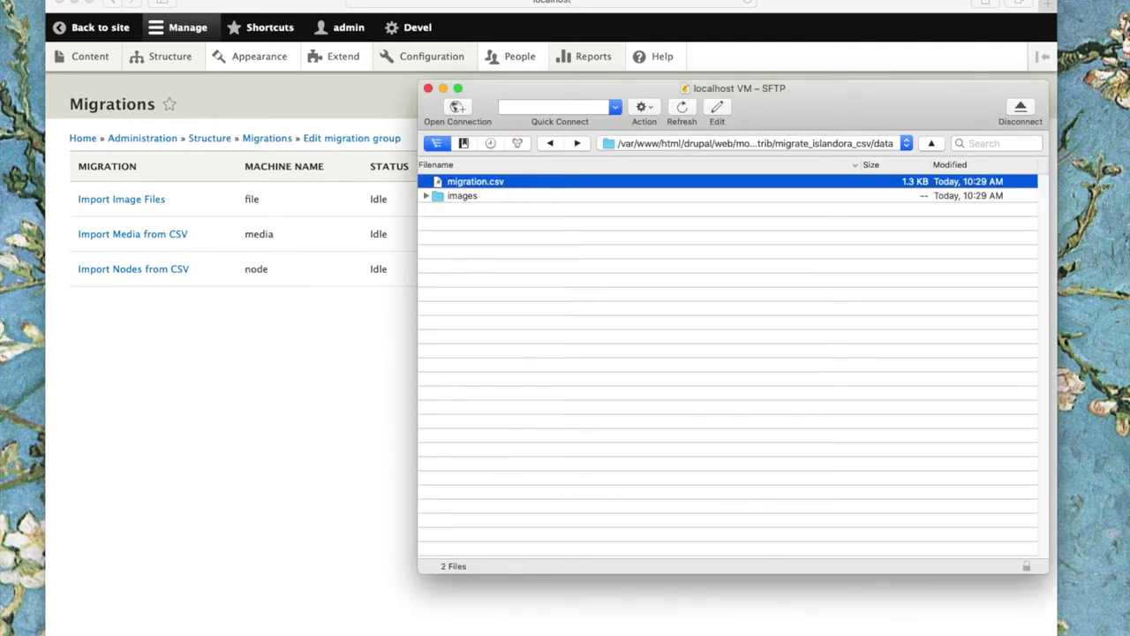
{"action": "key", "text": "super+Tab"}
{"action": "left_click_drag", "start_coordinate": [494, 219], "coordinate": [503, 270]}
{"action": "left_click_drag", "start_coordinate": [163, 328], "coordinate": [865, 257]}
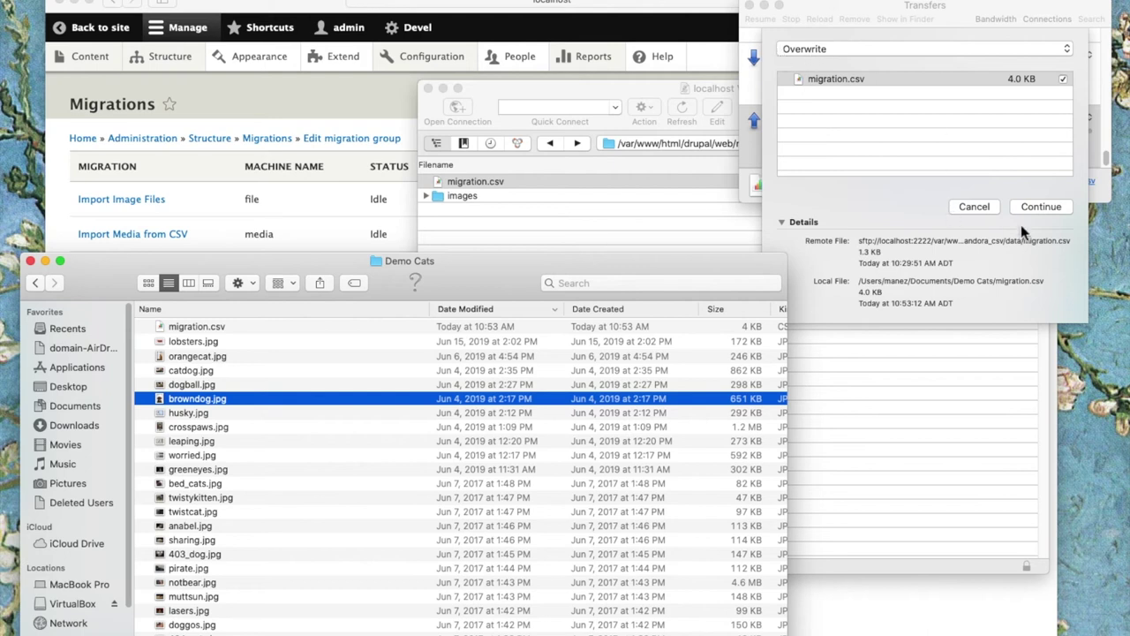
{"action": "left_click", "coordinate": [1035, 208]}
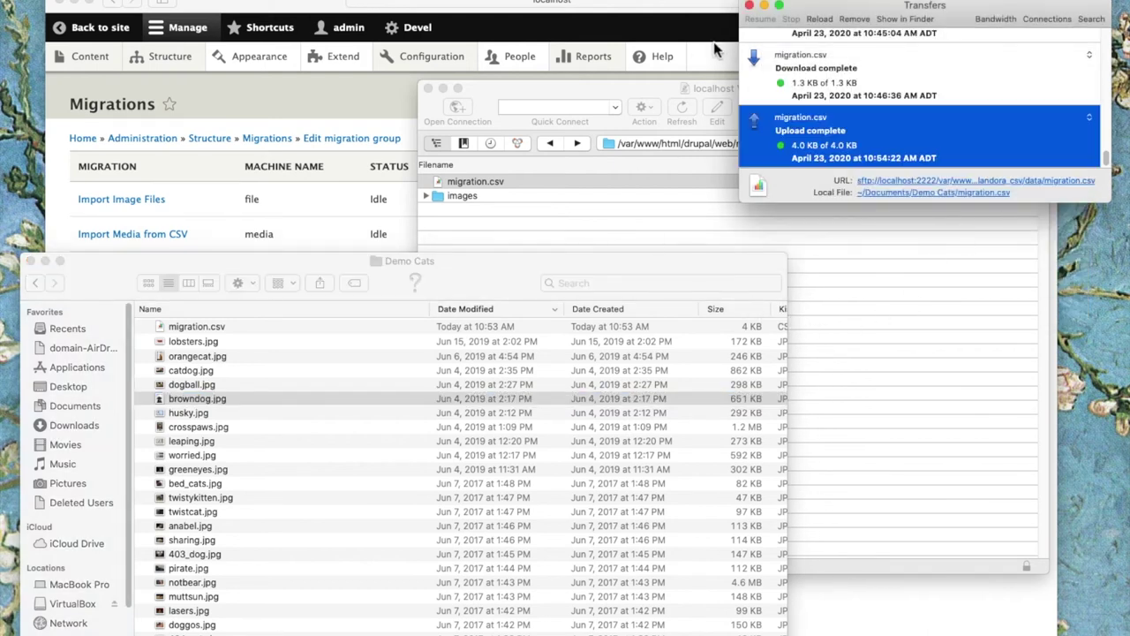
{"action": "left_click", "coordinate": [28, 261]}
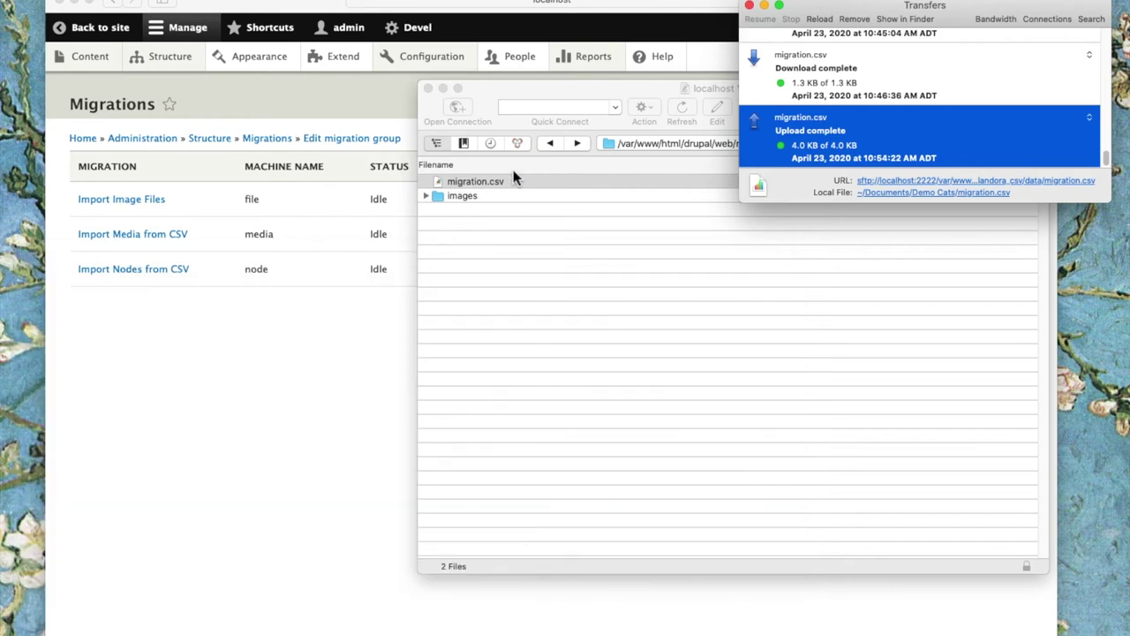
Open the server's migration.csv in BBEdit to check its contents, and close the editor window.
{"action": "left_click", "coordinate": [492, 100]}
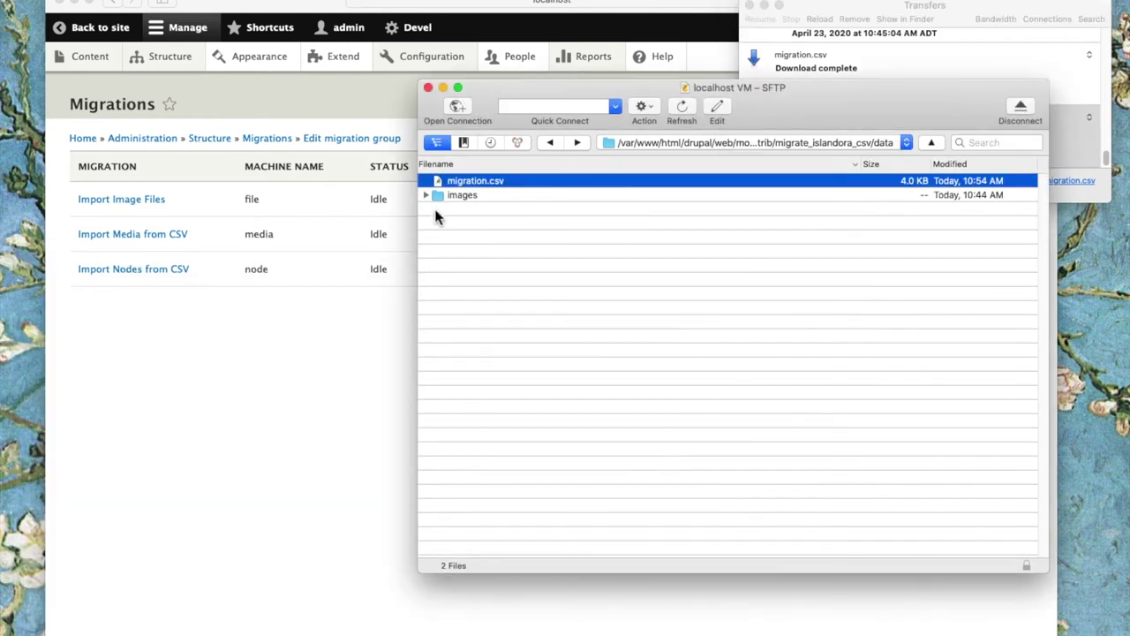
{"action": "right_click", "coordinate": [481, 182]}
{"action": "mouse_move", "coordinate": [588, 306]}
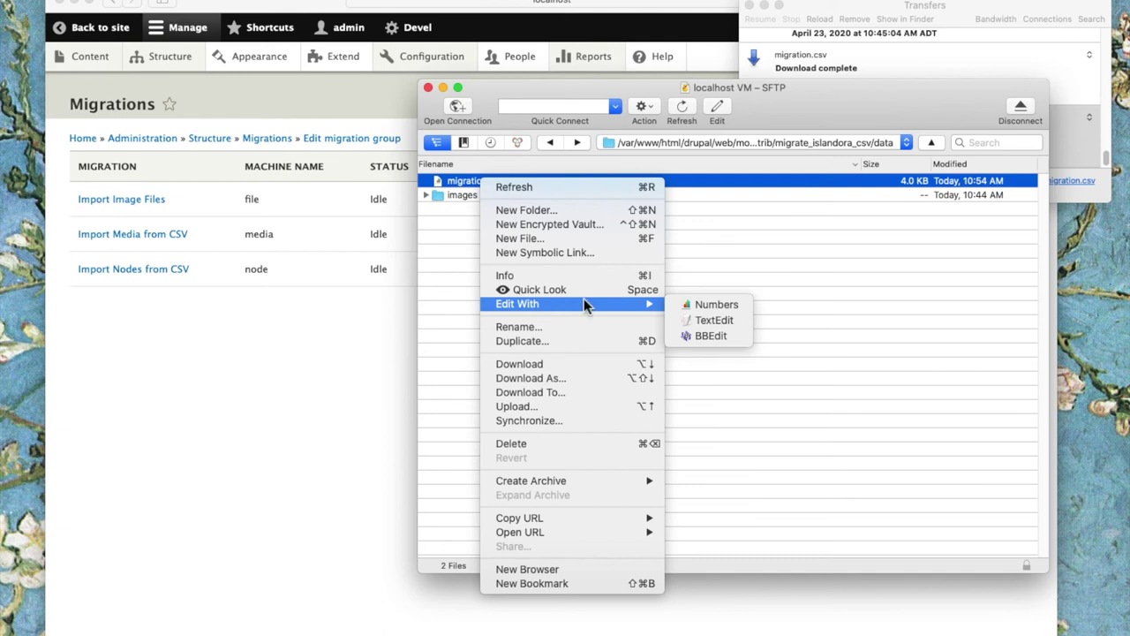
{"action": "left_click", "coordinate": [726, 335]}
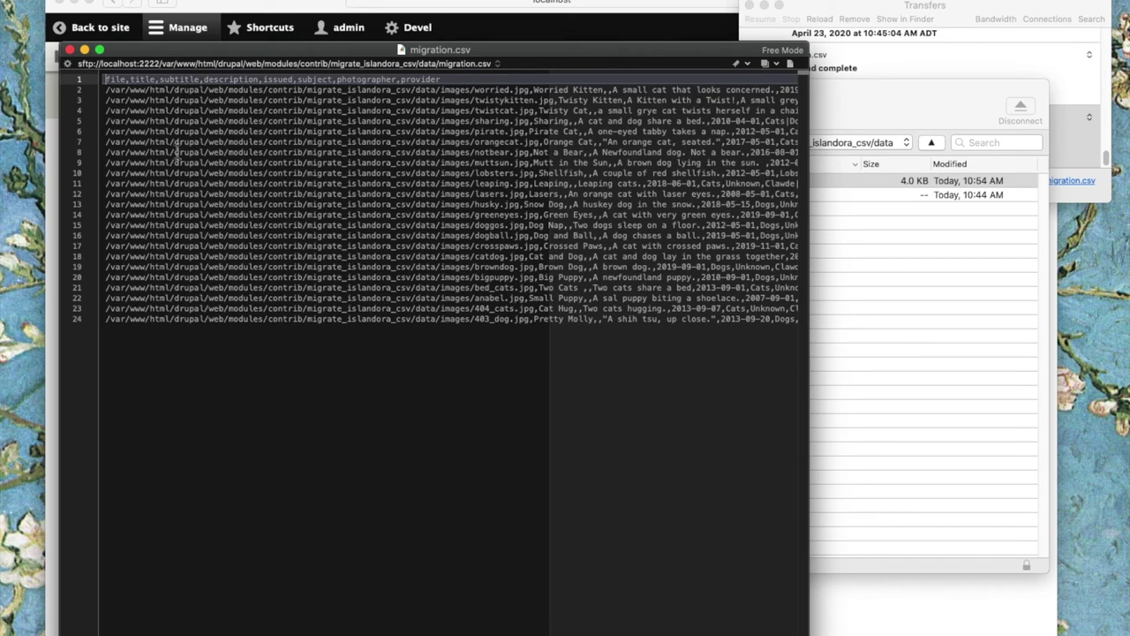
{"action": "left_click", "coordinate": [71, 49]}
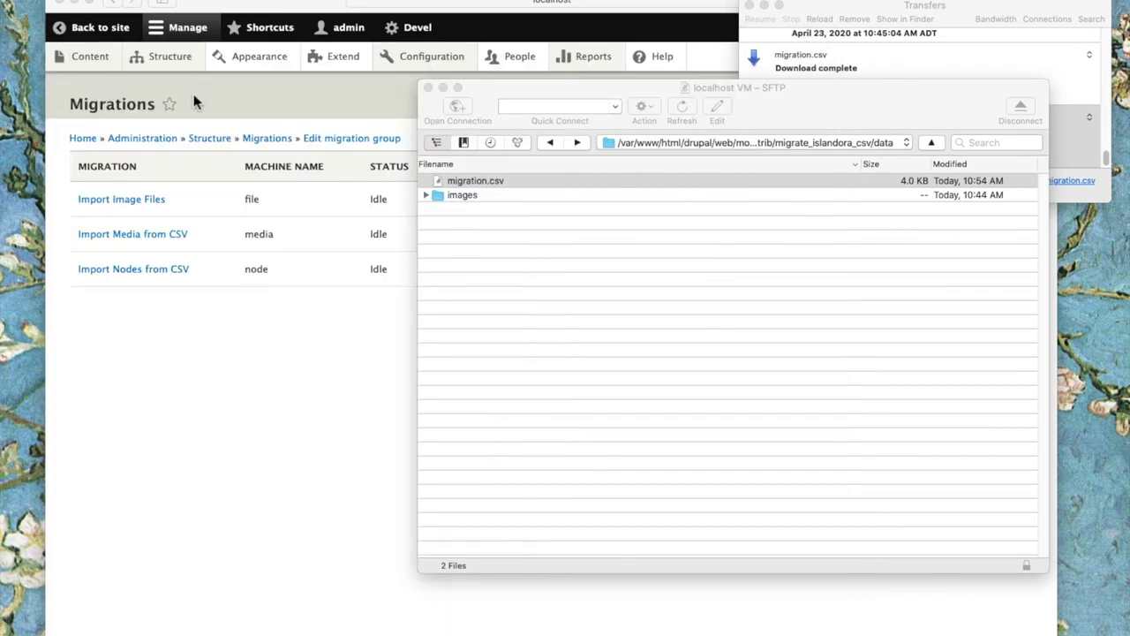
Close the SFTP browser and Transfers windows and reload the Migrations page in the web browser.
{"action": "left_click", "coordinate": [429, 88]}
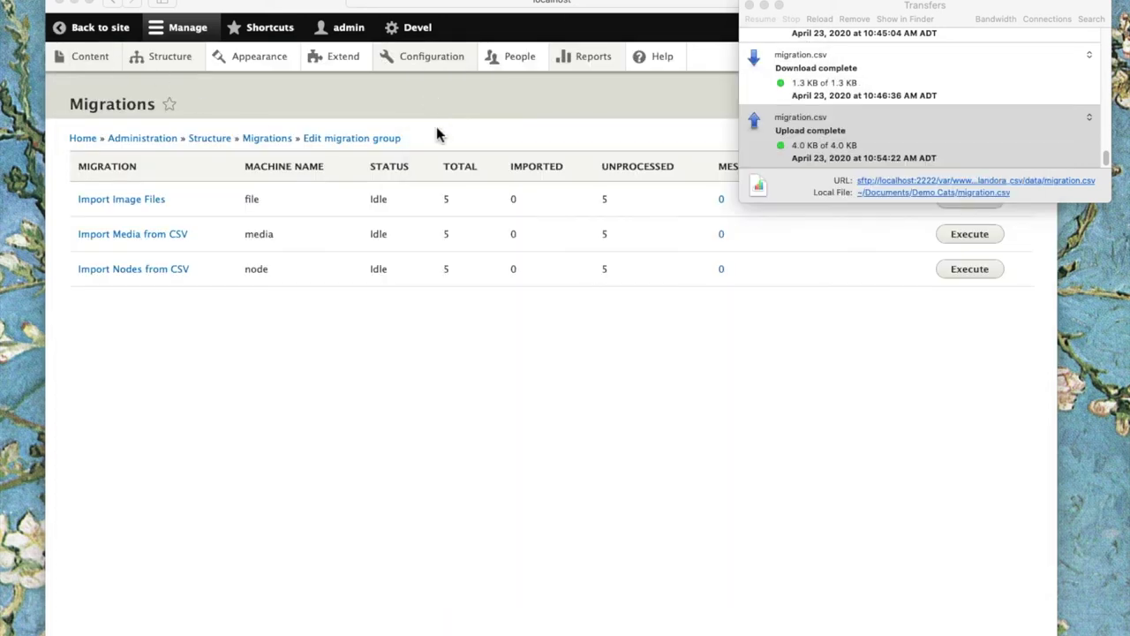
{"action": "left_click", "coordinate": [750, 6]}
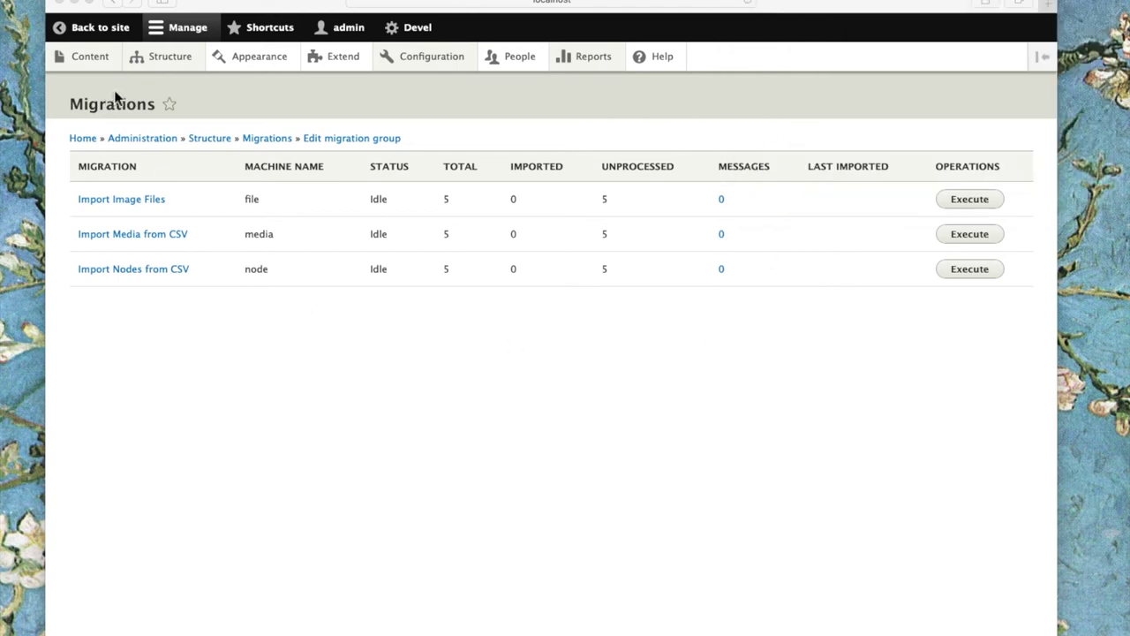
{"action": "left_click", "coordinate": [748, 5]}
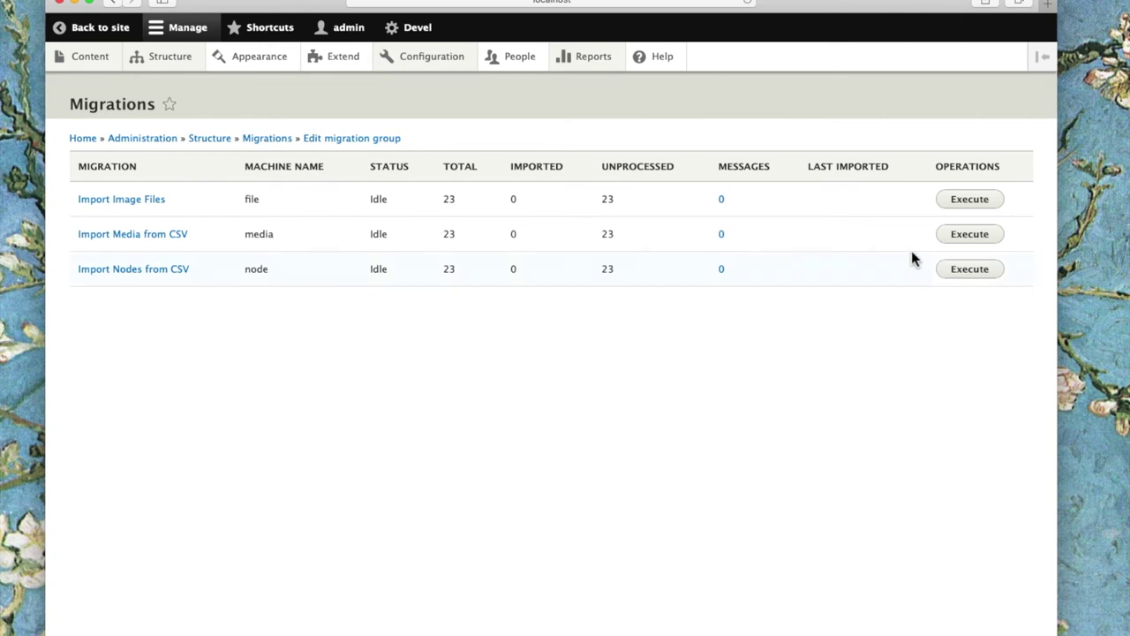
Execute the Import Image Files migration with the Import operation.
{"action": "left_click", "coordinate": [969, 199]}
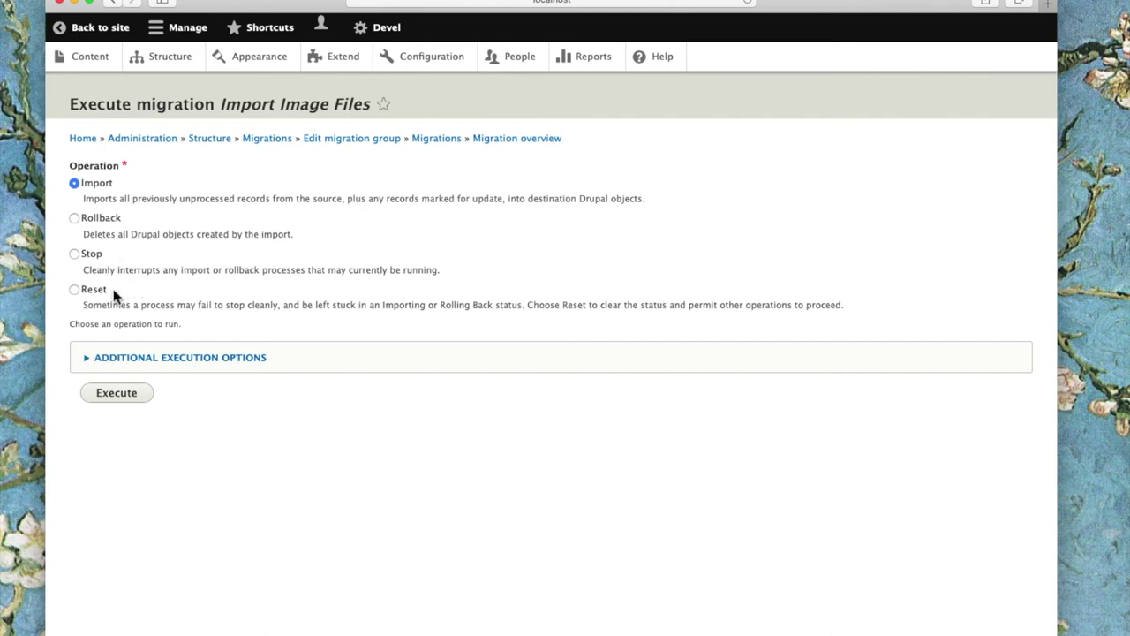
{"action": "left_click", "coordinate": [129, 398]}
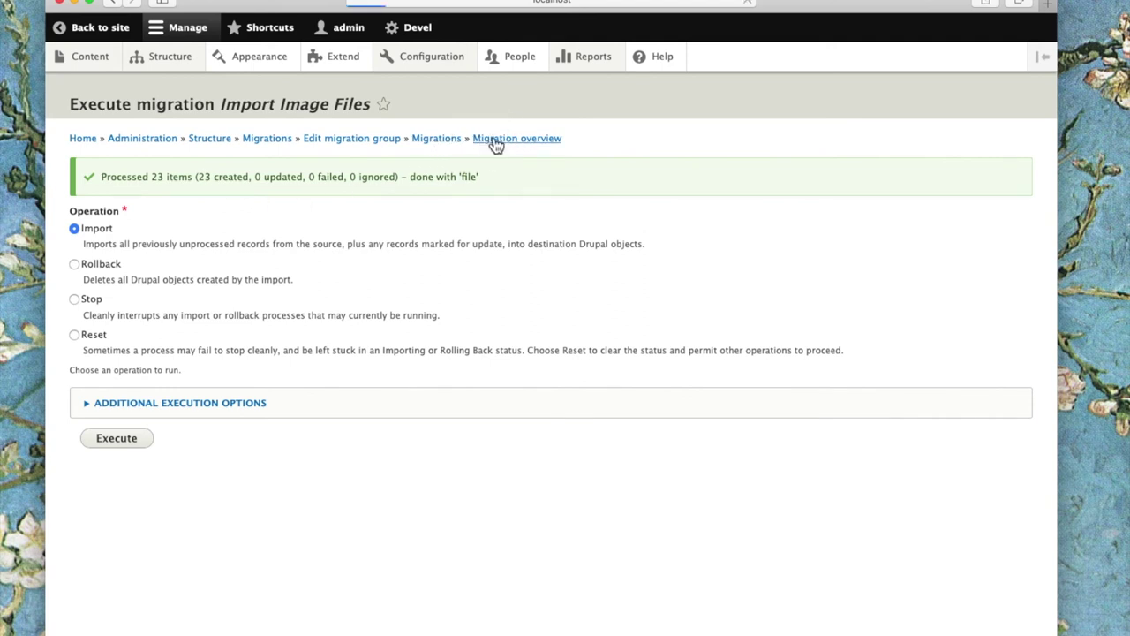
Return to the migrate_islandora_csv group's migration list and execute Import Nodes from CSV with the Import operation.
{"action": "left_click", "coordinate": [546, 139]}
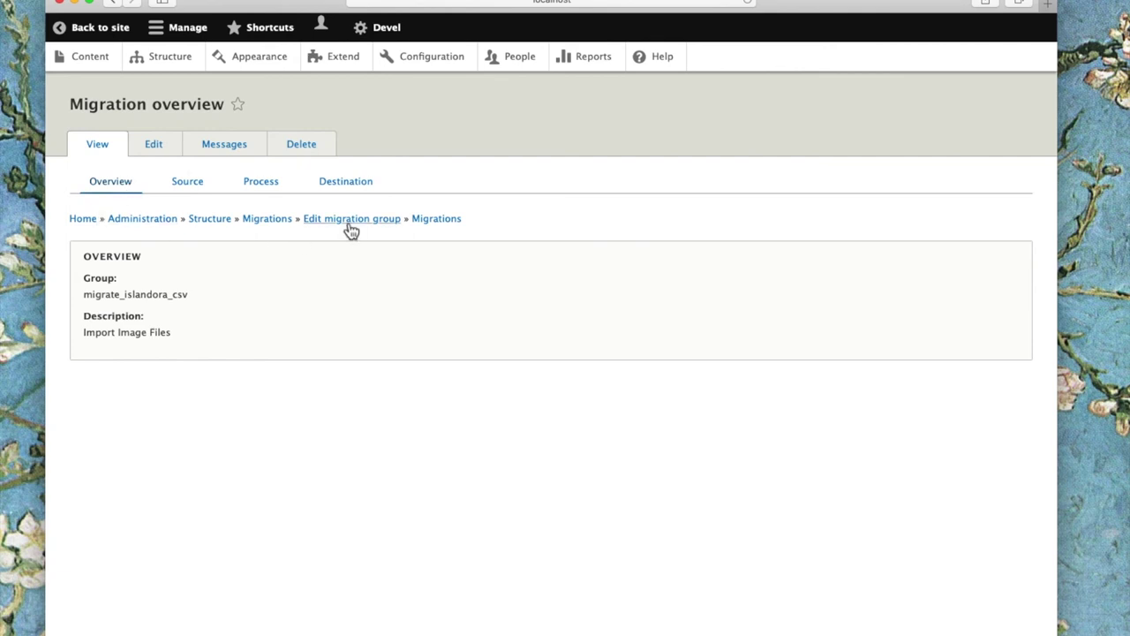
{"action": "left_click", "coordinate": [269, 220]}
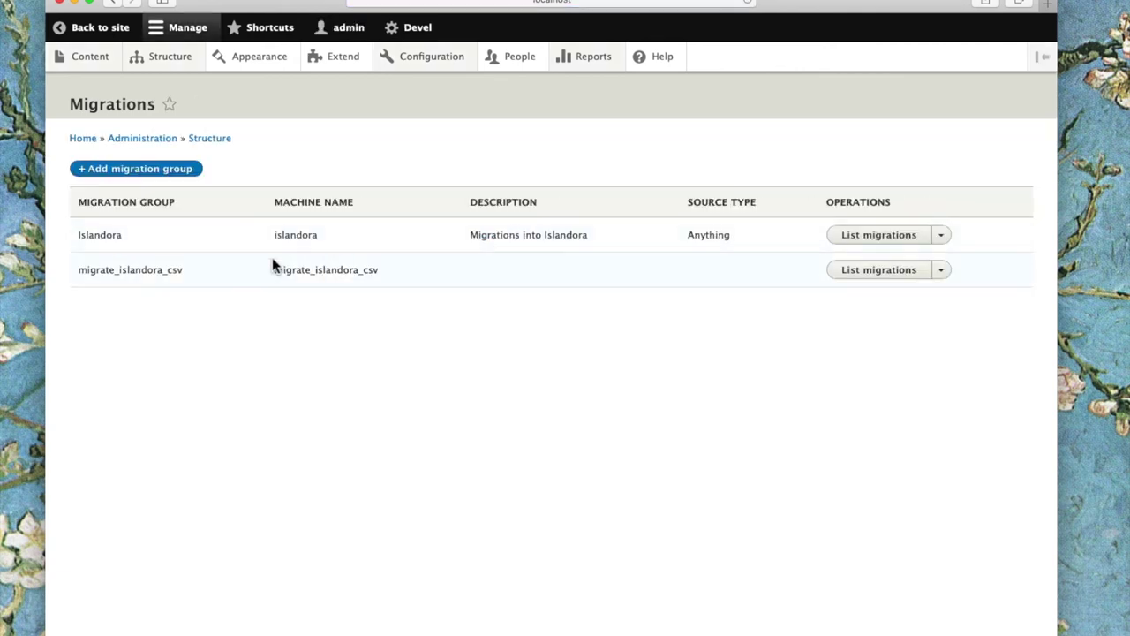
{"action": "left_click", "coordinate": [853, 270]}
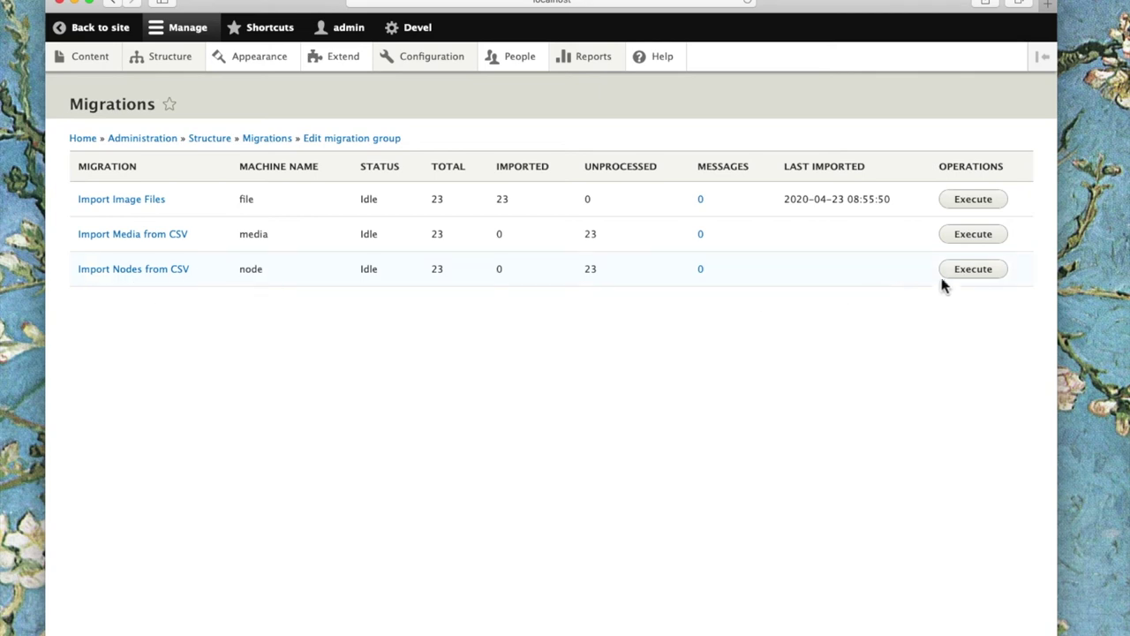
{"action": "left_click", "coordinate": [973, 274]}
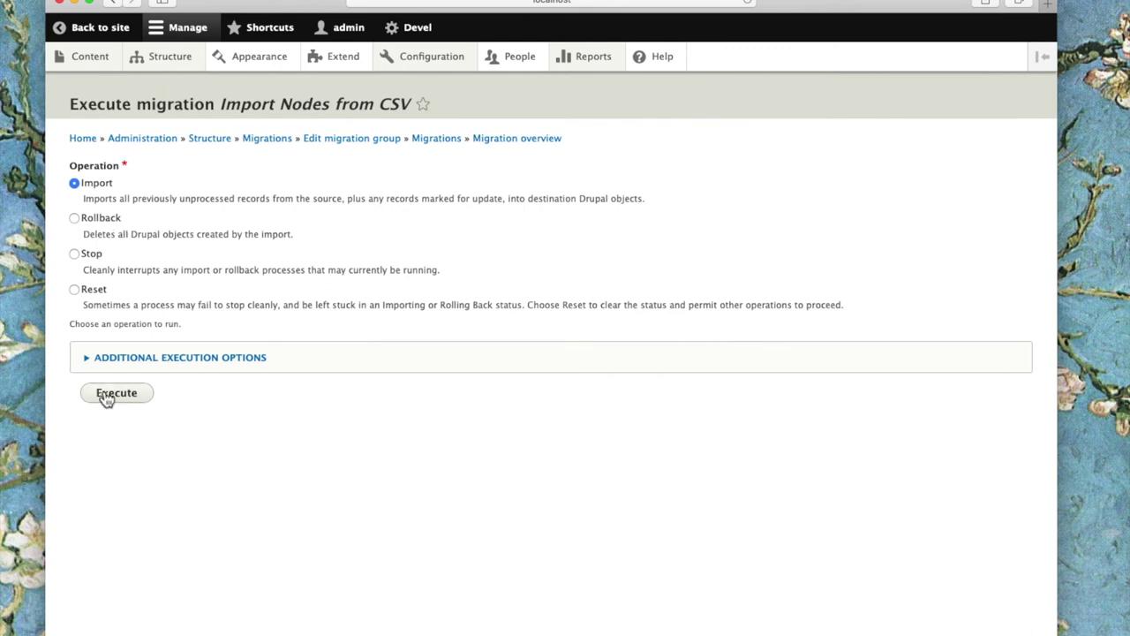
{"action": "left_click", "coordinate": [106, 397]}
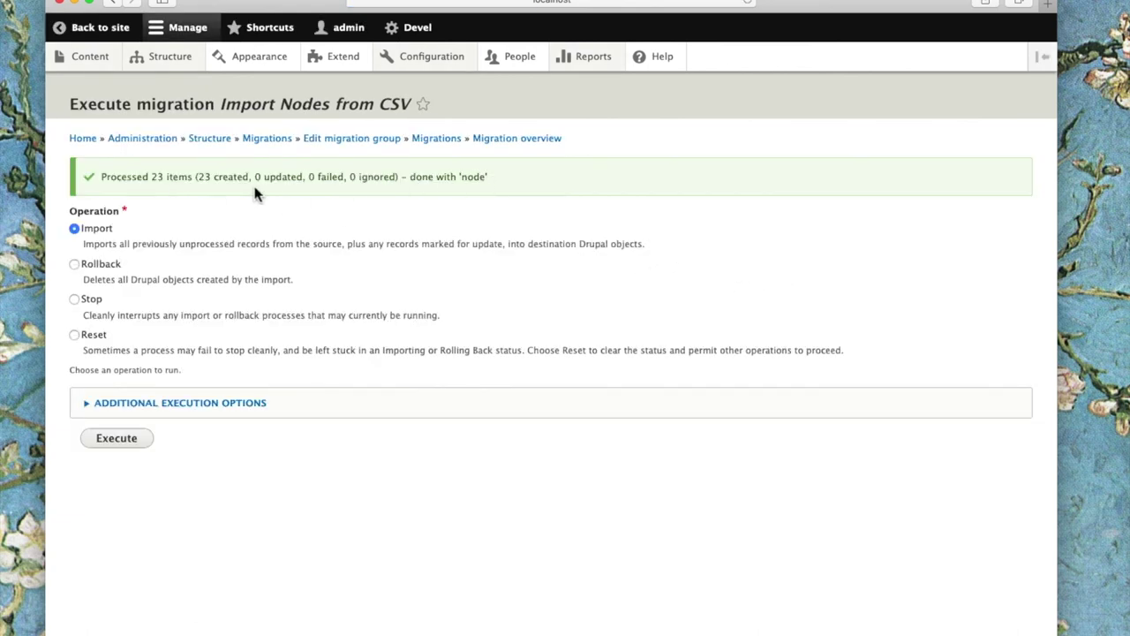
Open the Brown Dog item from the site's home page and examine its metadata fields and its media list.
{"action": "left_click", "coordinate": [86, 139]}
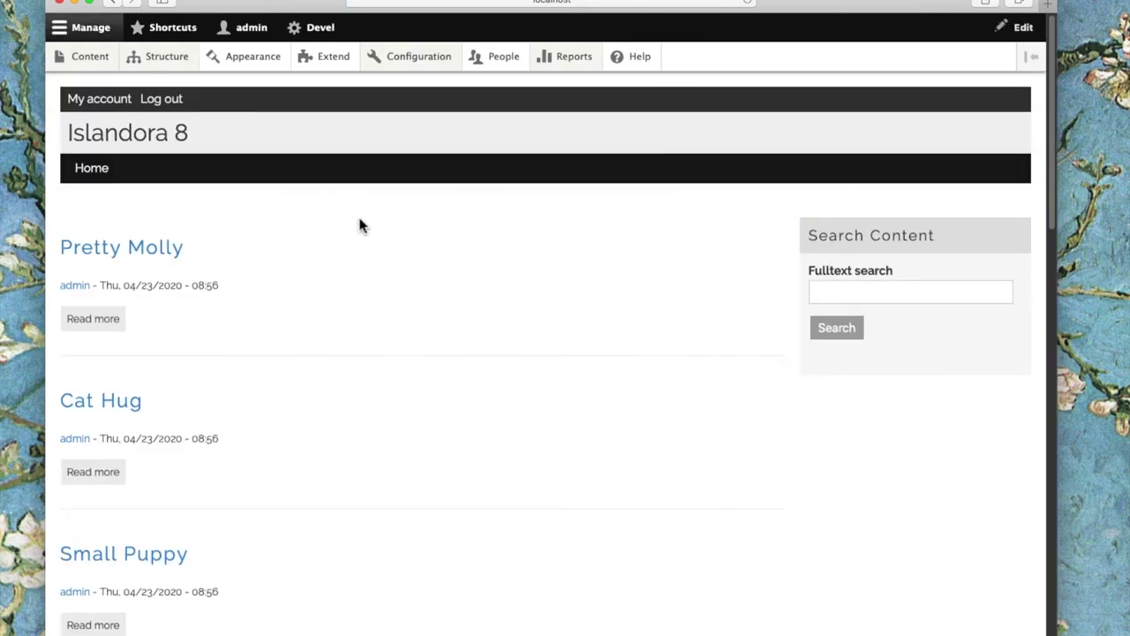
{"action": "scroll", "coordinate": [359, 226], "scroll_direction": "down", "scroll_amount": 4}
{"action": "scroll", "coordinate": [359, 226], "scroll_direction": "down", "scroll_amount": 6}
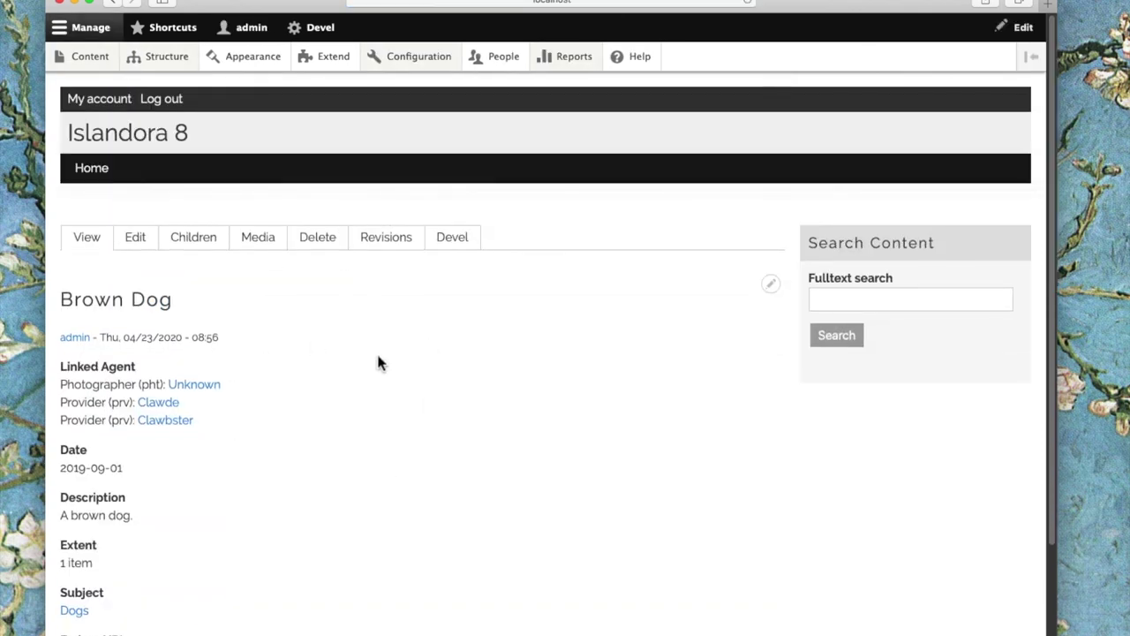
{"action": "scroll", "coordinate": [310, 436], "scroll_direction": "down", "scroll_amount": 3}
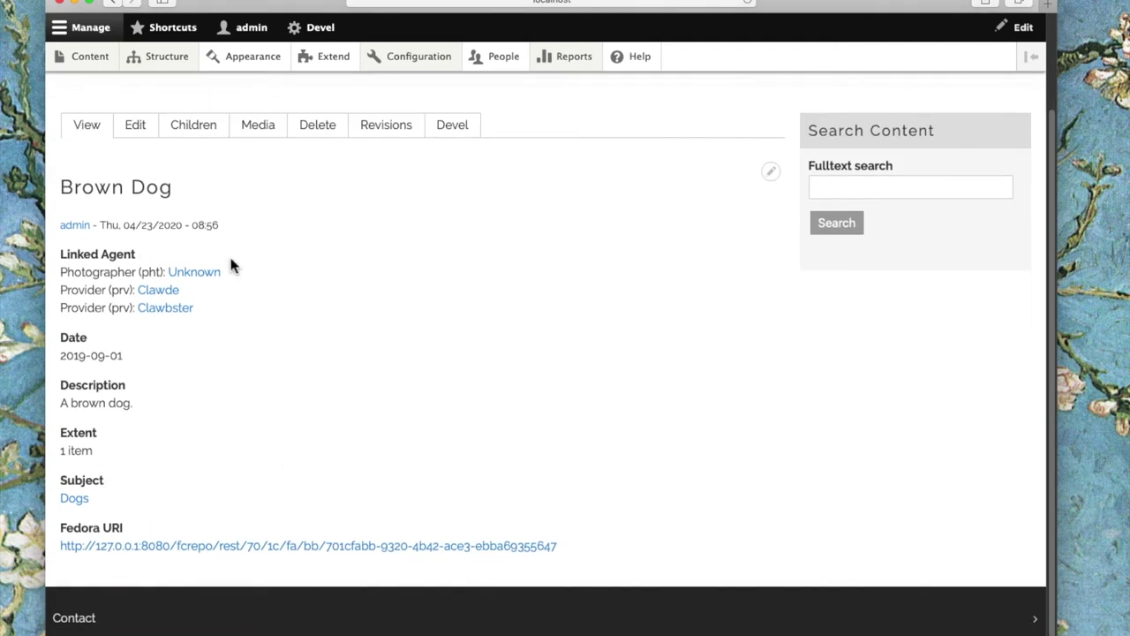
{"action": "scroll", "coordinate": [352, 320], "scroll_direction": "up", "scroll_amount": 3}
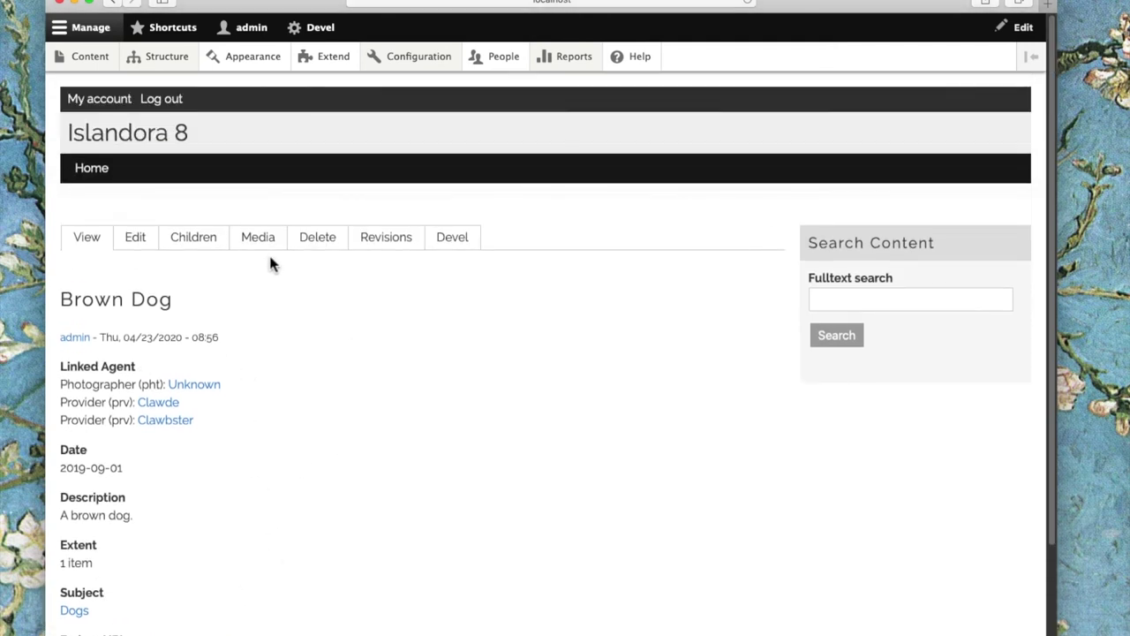
{"action": "left_click", "coordinate": [251, 250]}
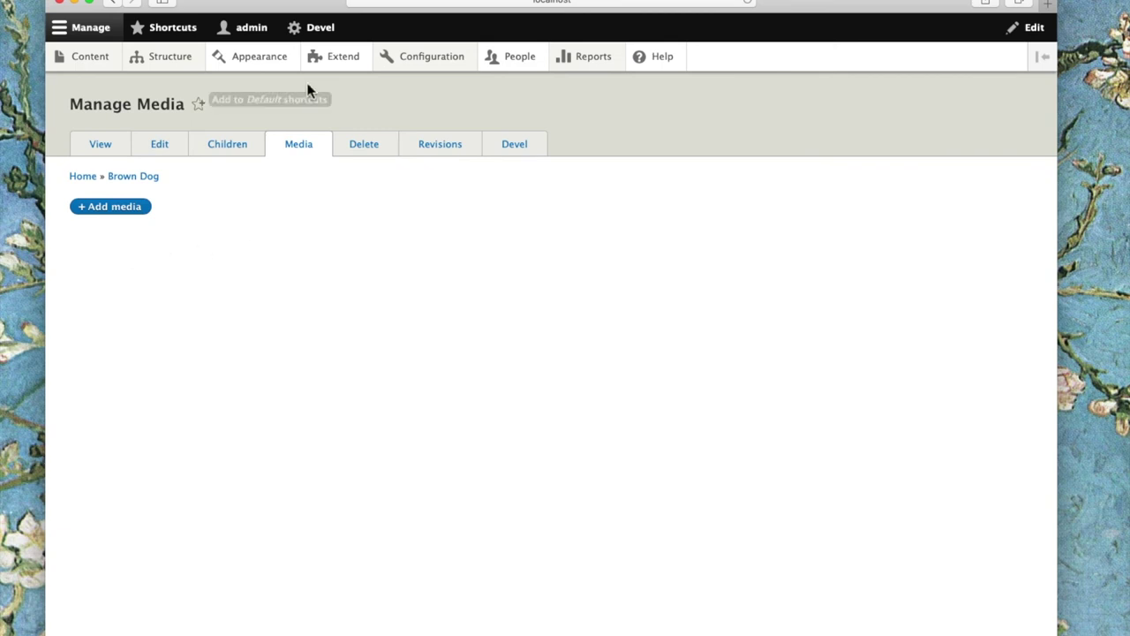
Go back to the migrate_islandora_csv group's migrations and execute Import Media from CSV with the Import operation.
{"action": "mouse_move", "coordinate": [157, 64]}
{"action": "left_click", "coordinate": [163, 326]}
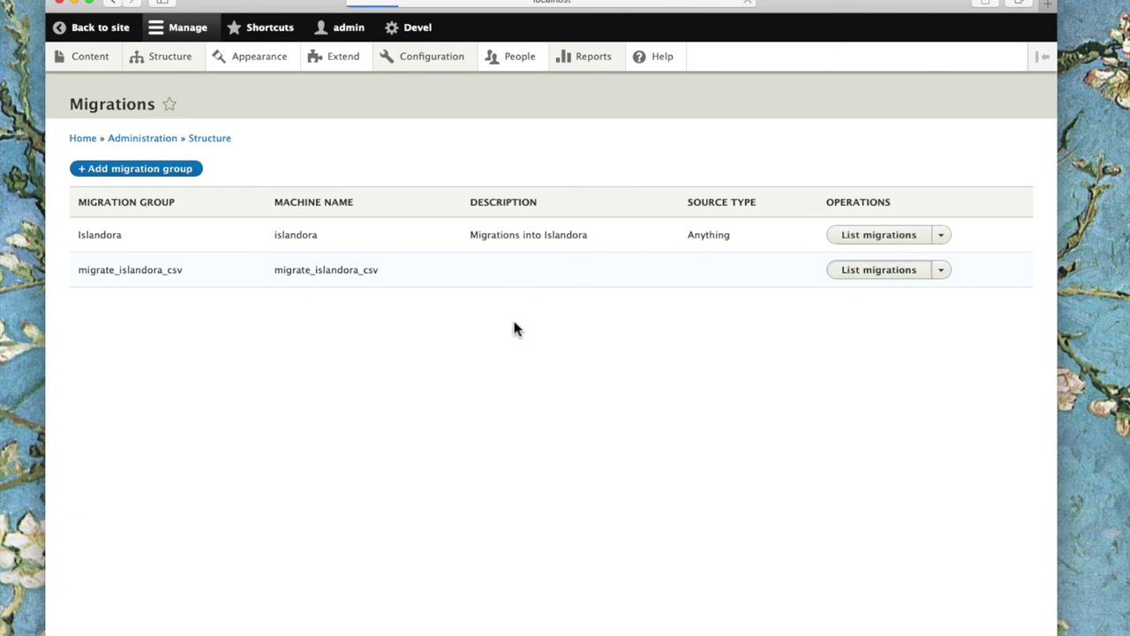
{"action": "left_click", "coordinate": [879, 270]}
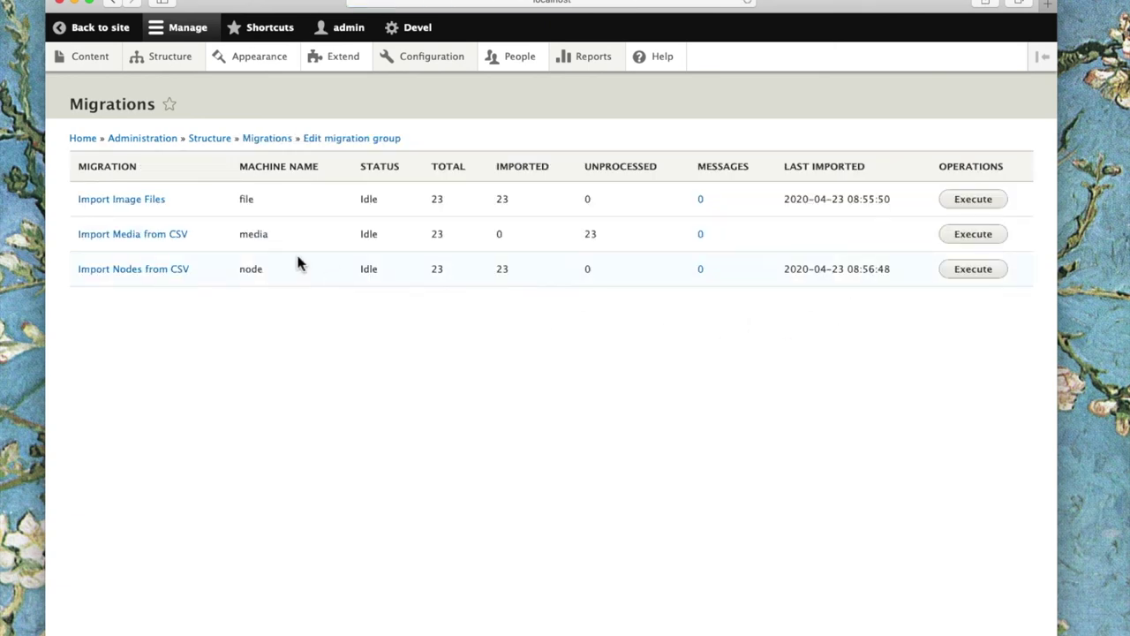
{"action": "left_click", "coordinate": [998, 238]}
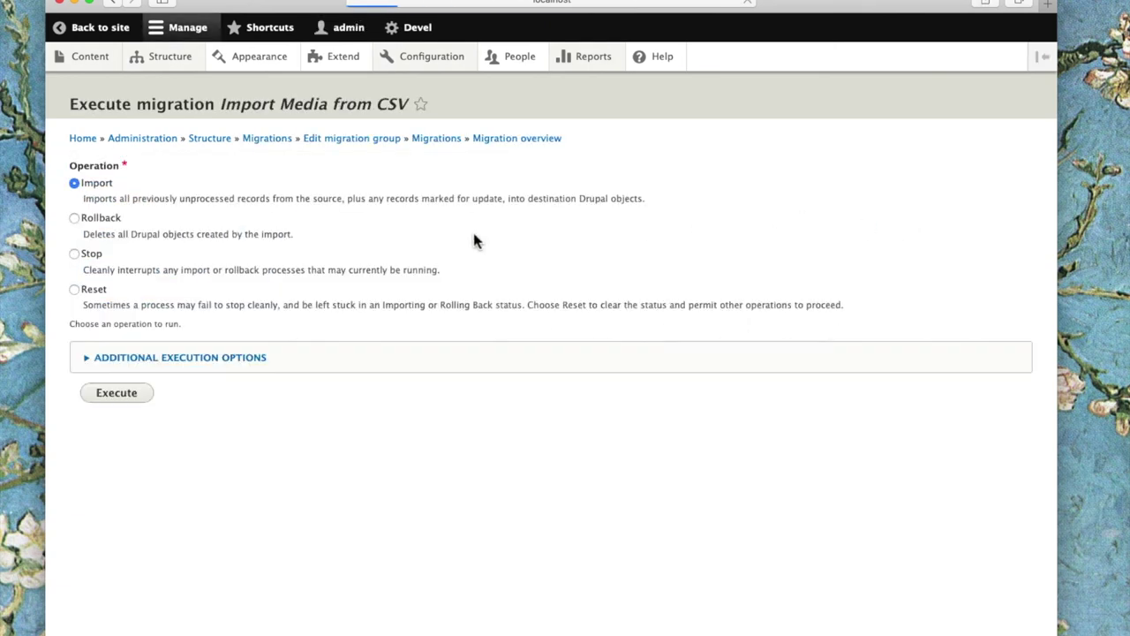
{"action": "left_click", "coordinate": [116, 397]}
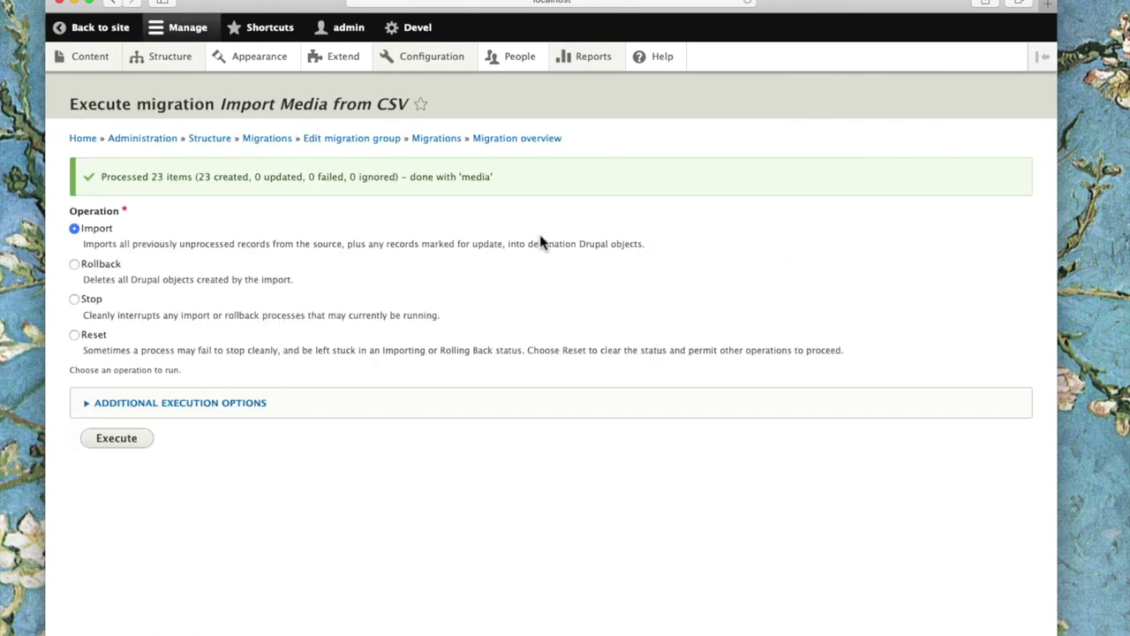
Go to the site's home page and look through the item list for generated thumbnails.
{"action": "left_click", "coordinate": [81, 141]}
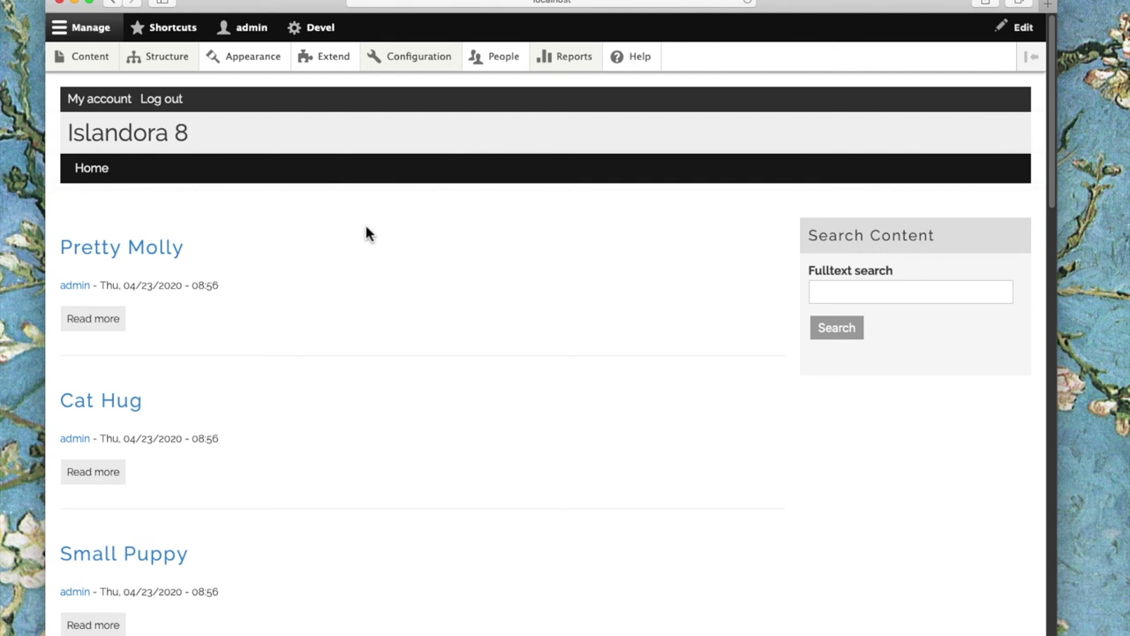
{"action": "scroll", "coordinate": [369, 233], "scroll_direction": "down", "scroll_amount": 5}
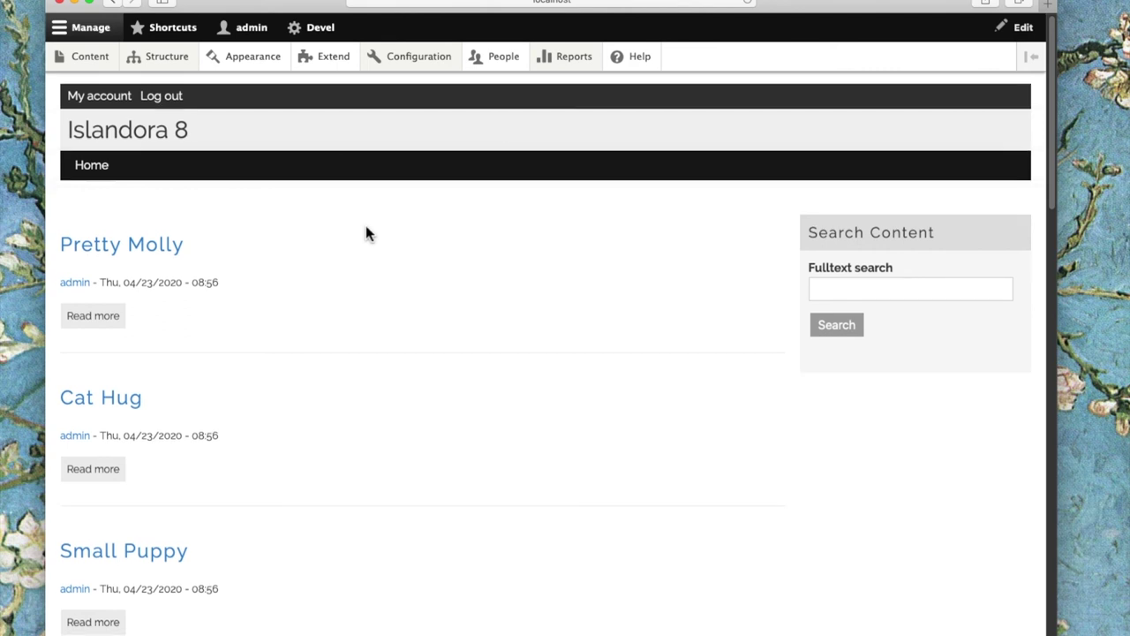
{"action": "scroll", "coordinate": [368, 233], "scroll_direction": "down", "scroll_amount": 6}
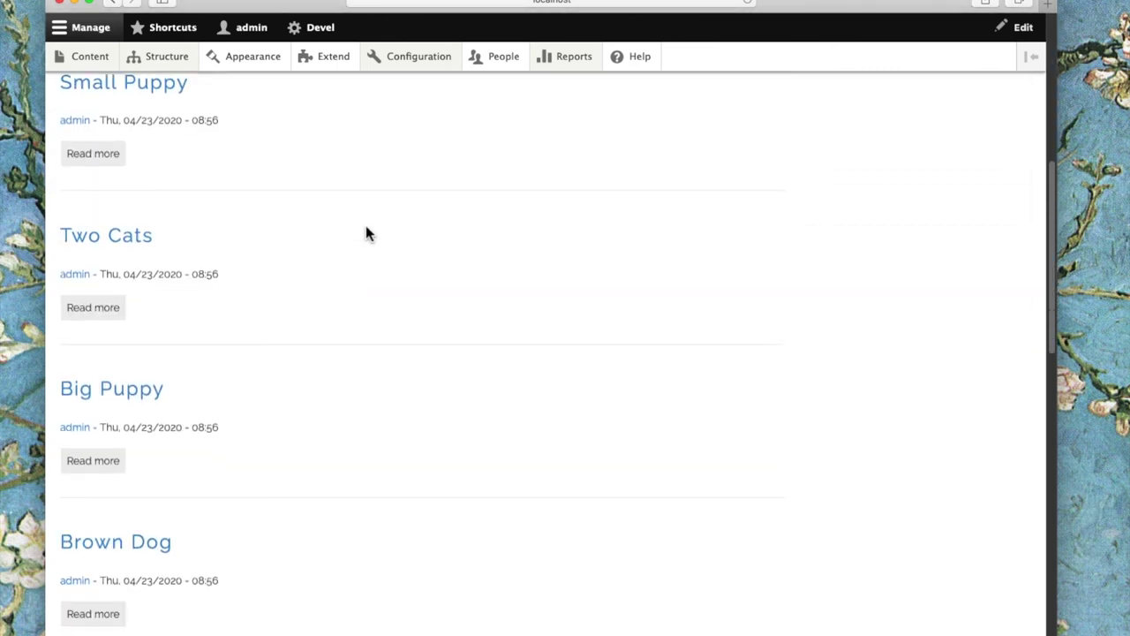
{"action": "scroll", "coordinate": [365, 228], "scroll_direction": "down", "scroll_amount": 3}
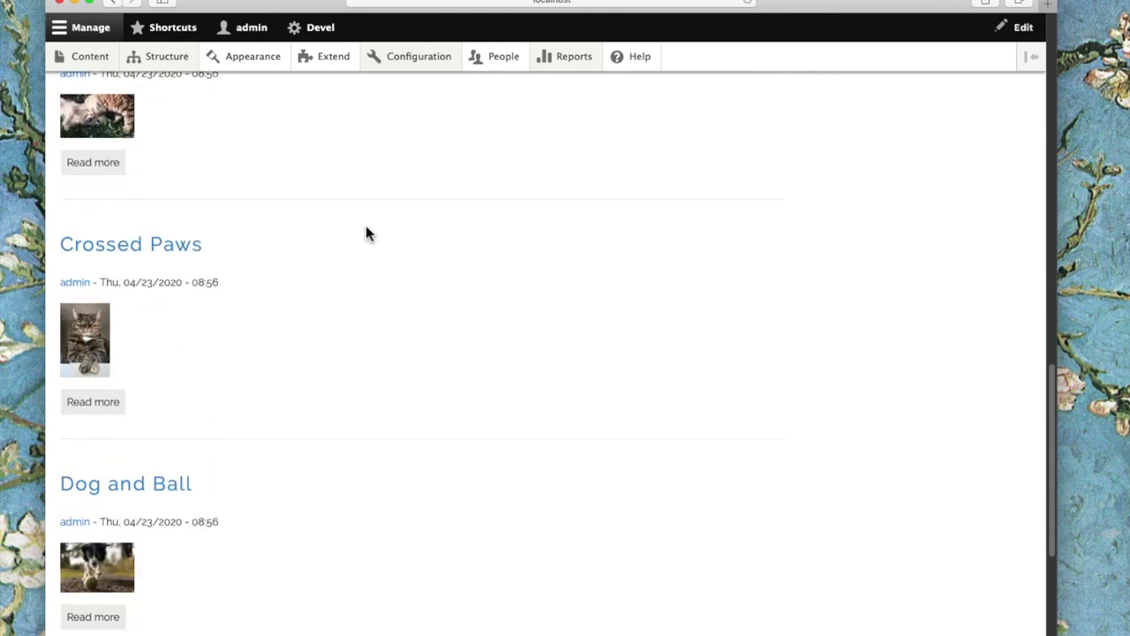
Open the Crossed Paws item and examine its metadata fields and its media list.
{"action": "left_click", "coordinate": [173, 248]}
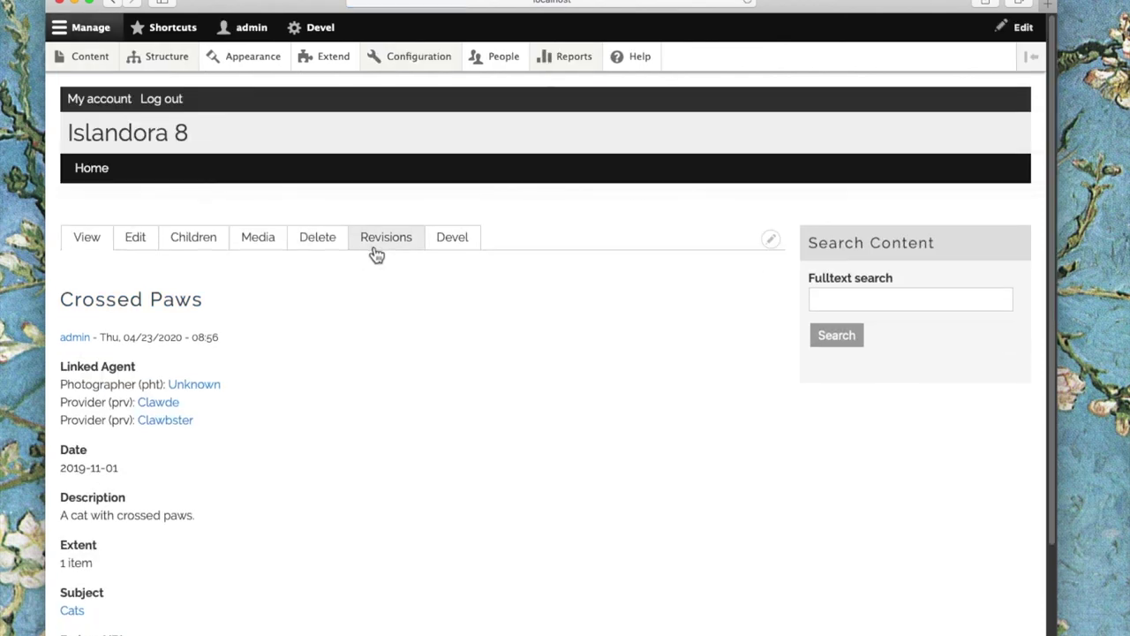
{"action": "scroll", "coordinate": [424, 282], "scroll_direction": "down", "scroll_amount": 2}
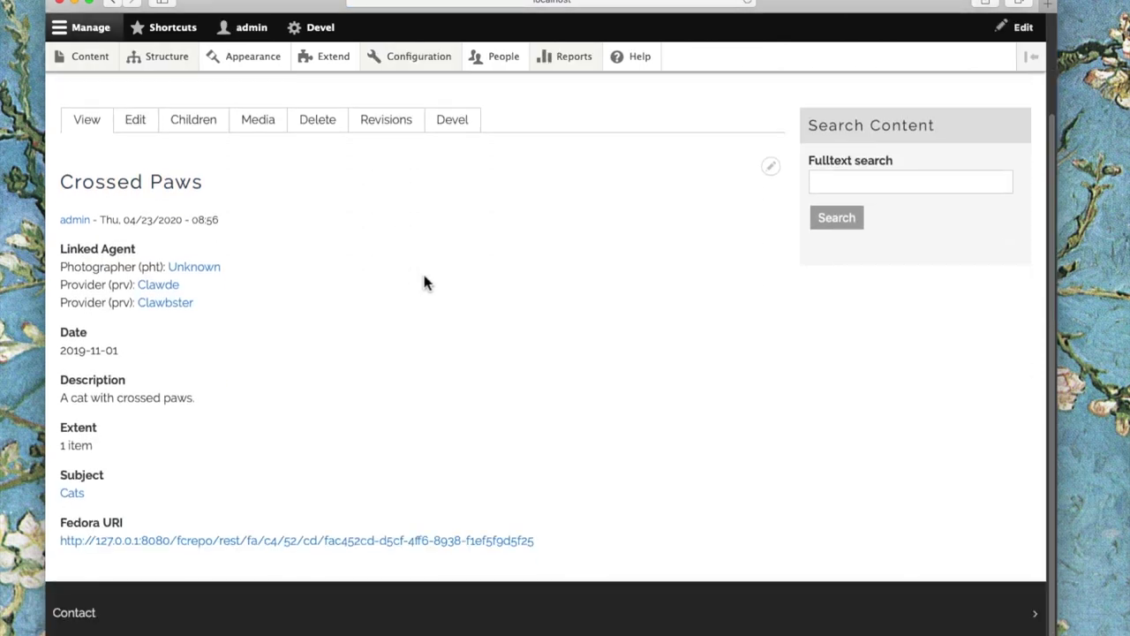
{"action": "scroll", "coordinate": [424, 283], "scroll_direction": "up", "scroll_amount": 1}
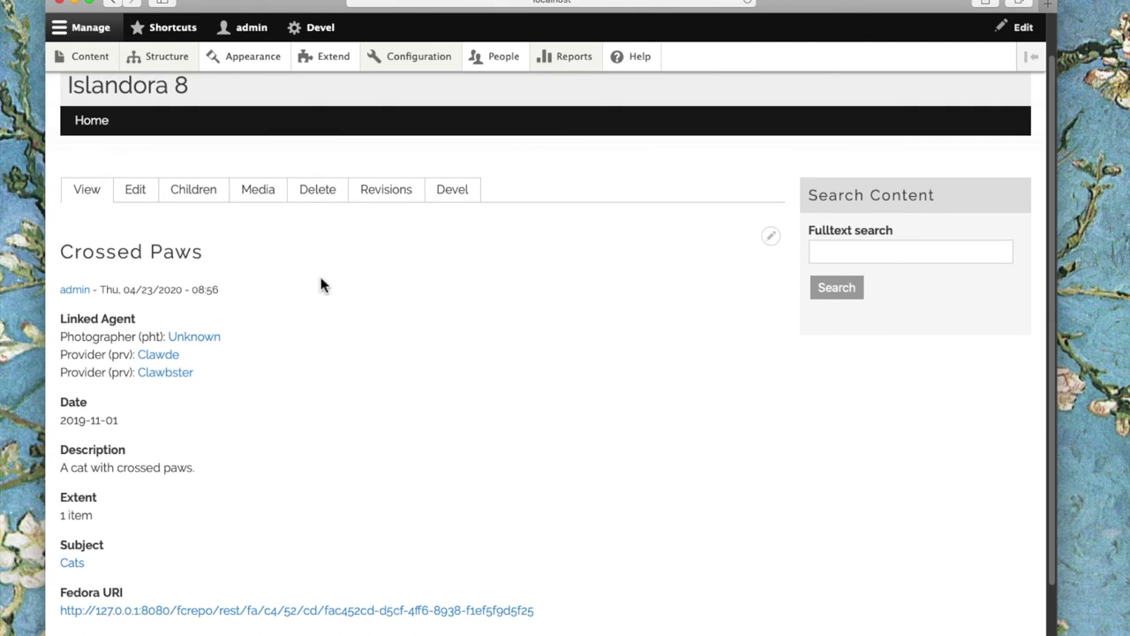
{"action": "left_click", "coordinate": [256, 202]}
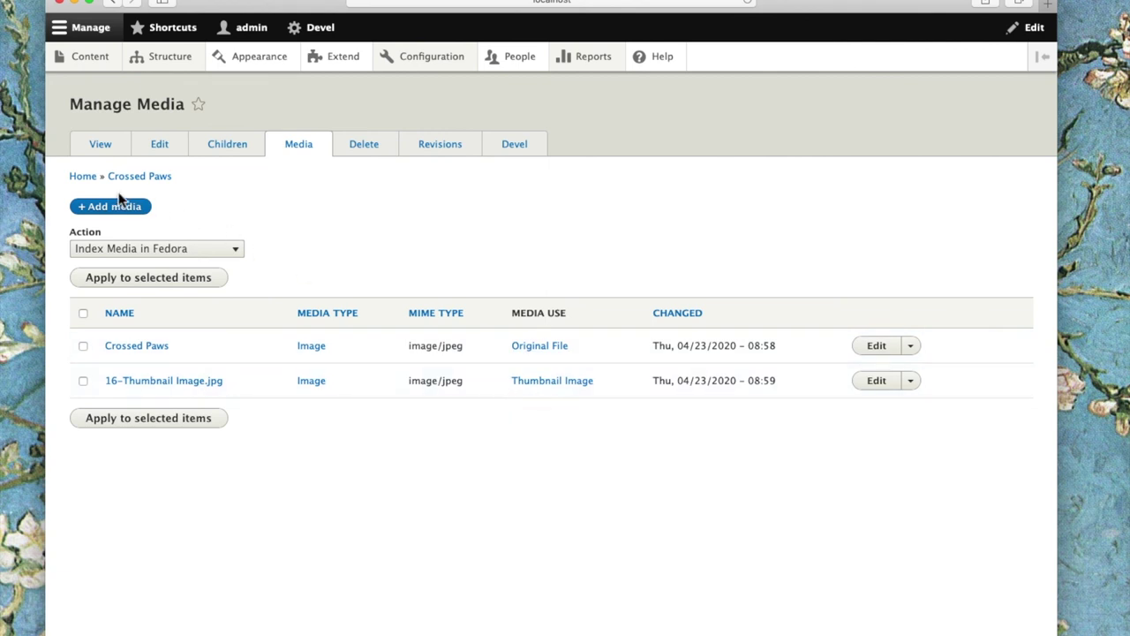
Return to the home page, reload it and check the thumbnails down the item list again.
{"action": "left_click", "coordinate": [83, 177]}
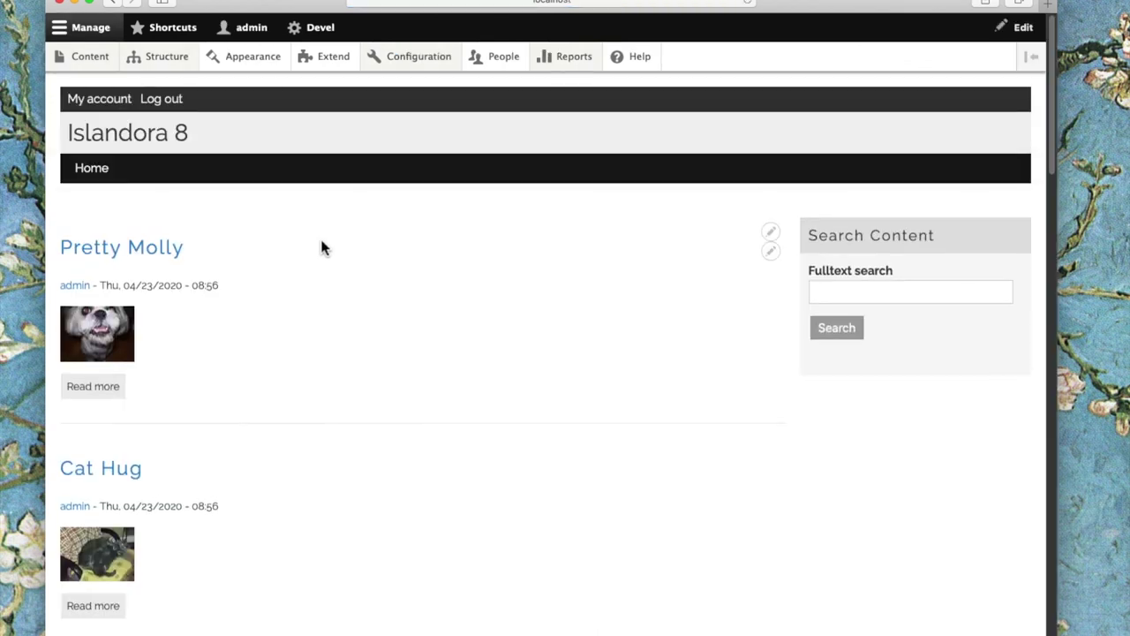
{"action": "left_click", "coordinate": [749, 4]}
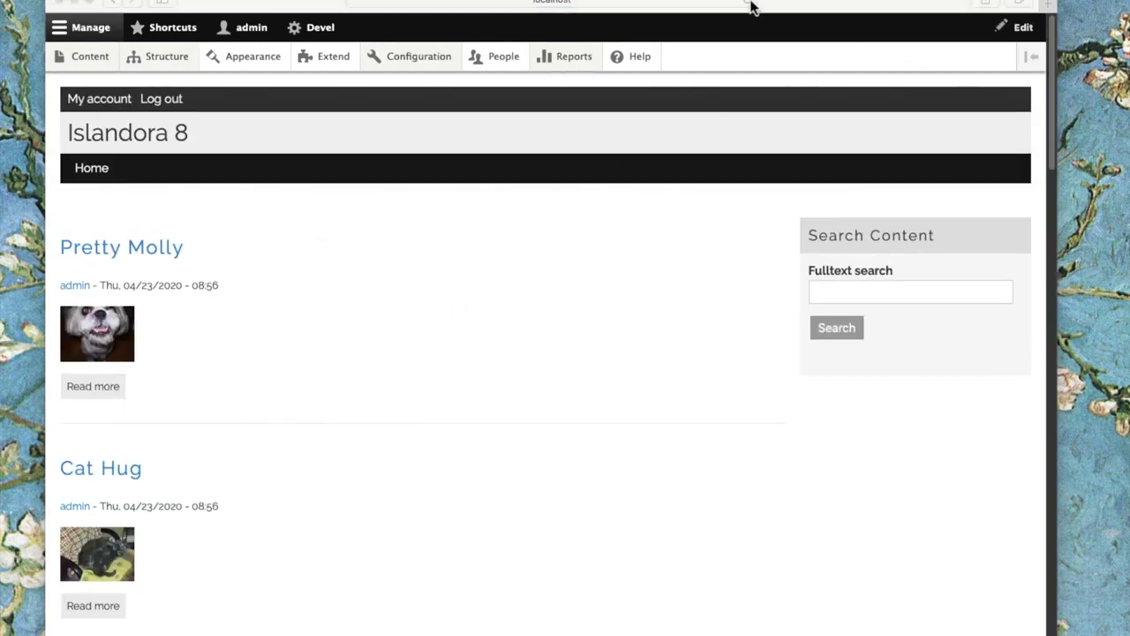
{"action": "scroll", "coordinate": [315, 346], "scroll_direction": "down", "scroll_amount": 15}
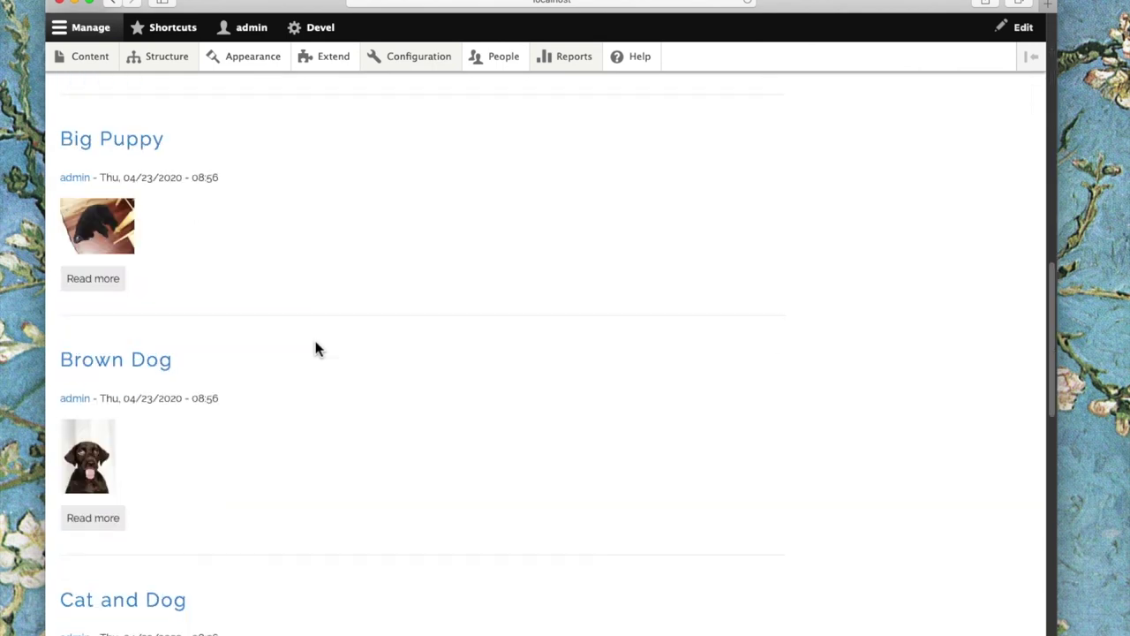
{"action": "scroll", "coordinate": [315, 348], "scroll_direction": "up", "scroll_amount": 15}
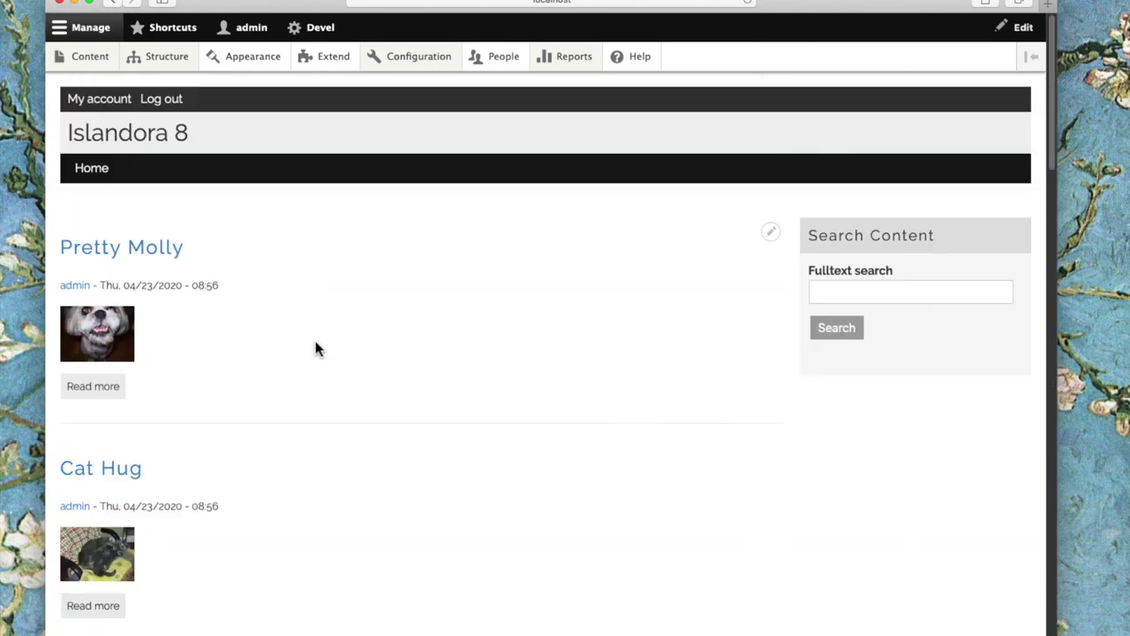
Open the Pretty Molly item, examine its image, metadata fields and media list, and return to the home page.
{"action": "scroll", "coordinate": [130, 274], "scroll_direction": "down", "scroll_amount": 2}
{"action": "left_click", "coordinate": [121, 174]}
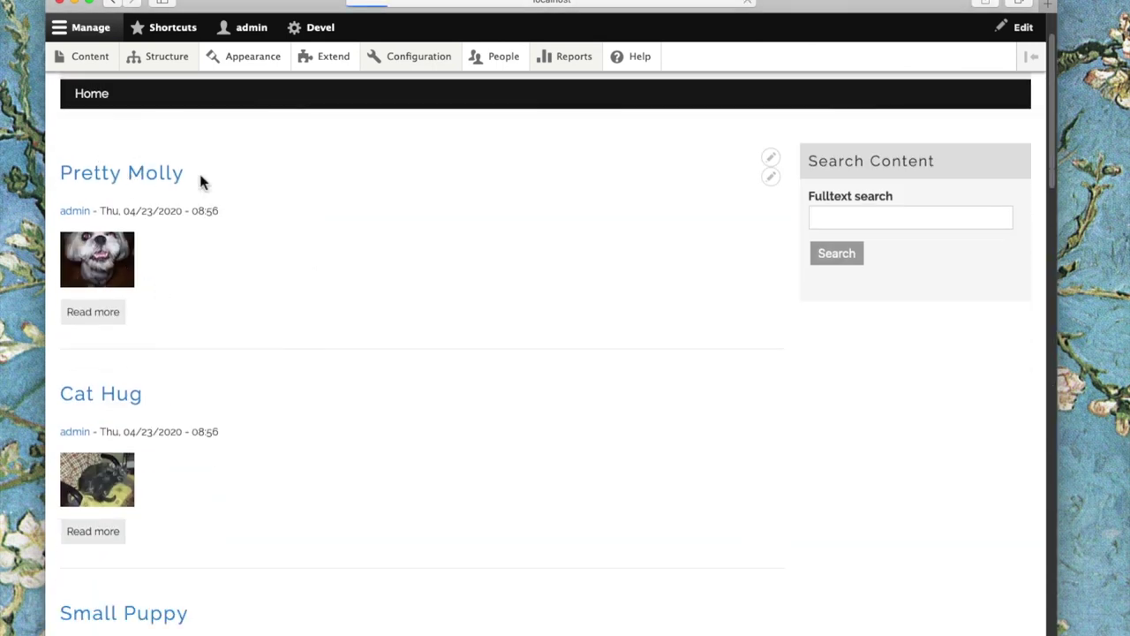
{"action": "scroll", "coordinate": [501, 378], "scroll_direction": "down", "scroll_amount": 10}
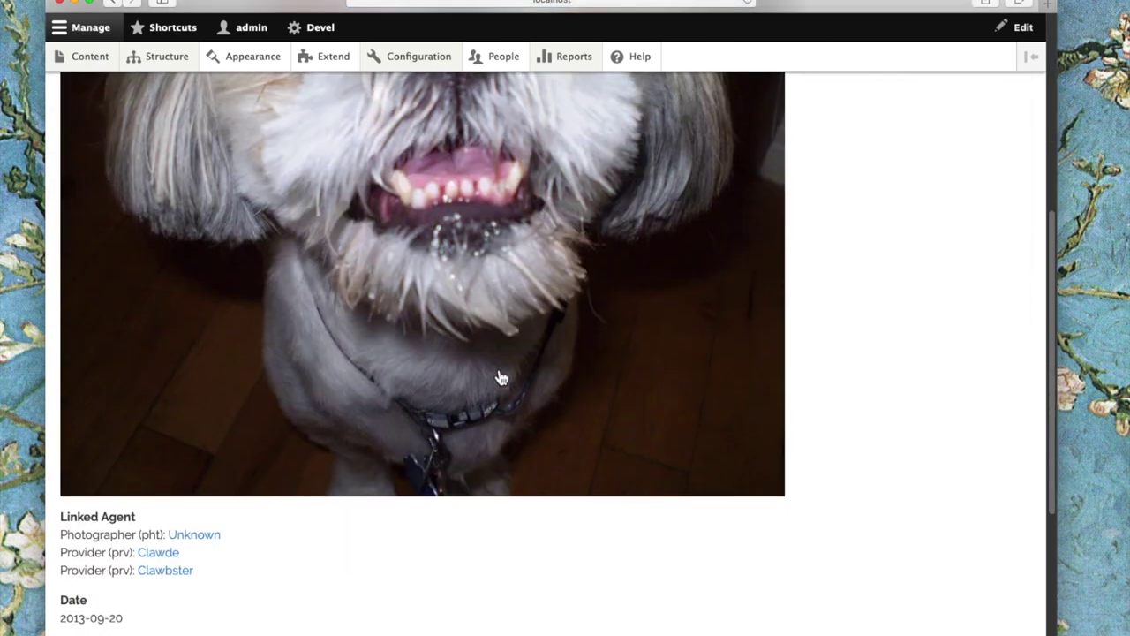
{"action": "scroll", "coordinate": [497, 371], "scroll_direction": "down", "scroll_amount": 3}
{"action": "scroll", "coordinate": [495, 367], "scroll_direction": "up", "scroll_amount": 12}
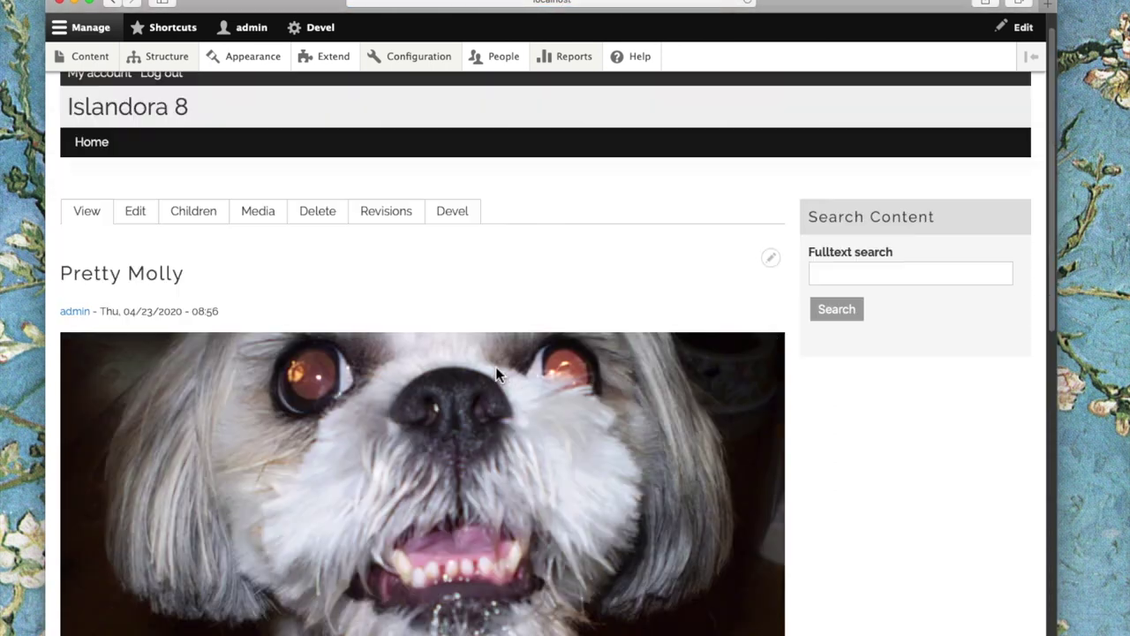
{"action": "left_click", "coordinate": [263, 221]}
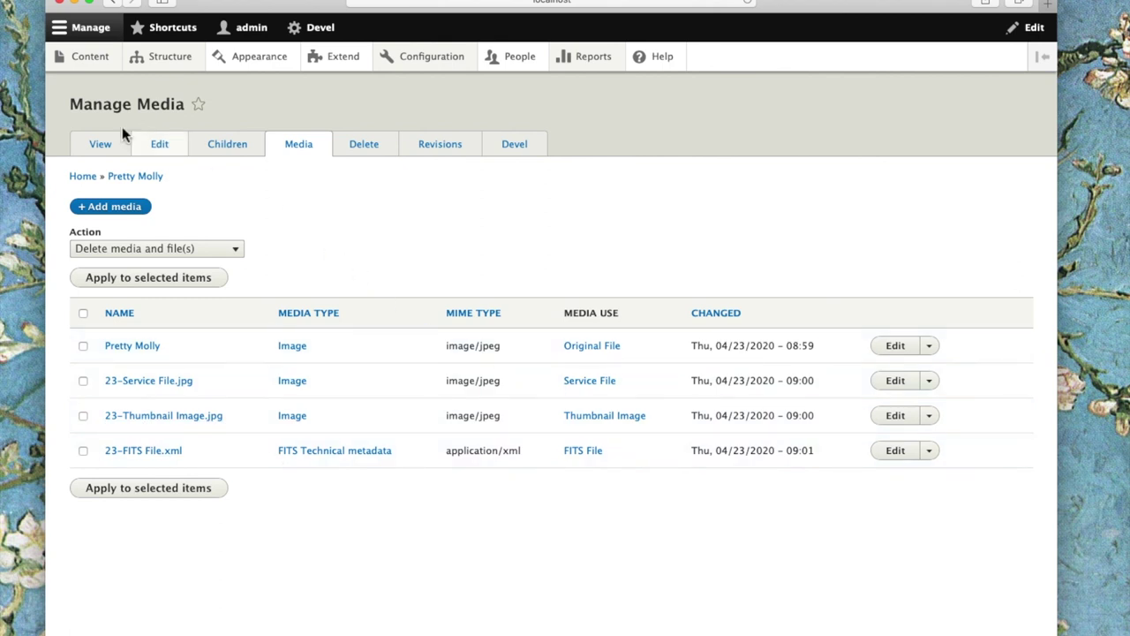
{"action": "left_click", "coordinate": [80, 178]}
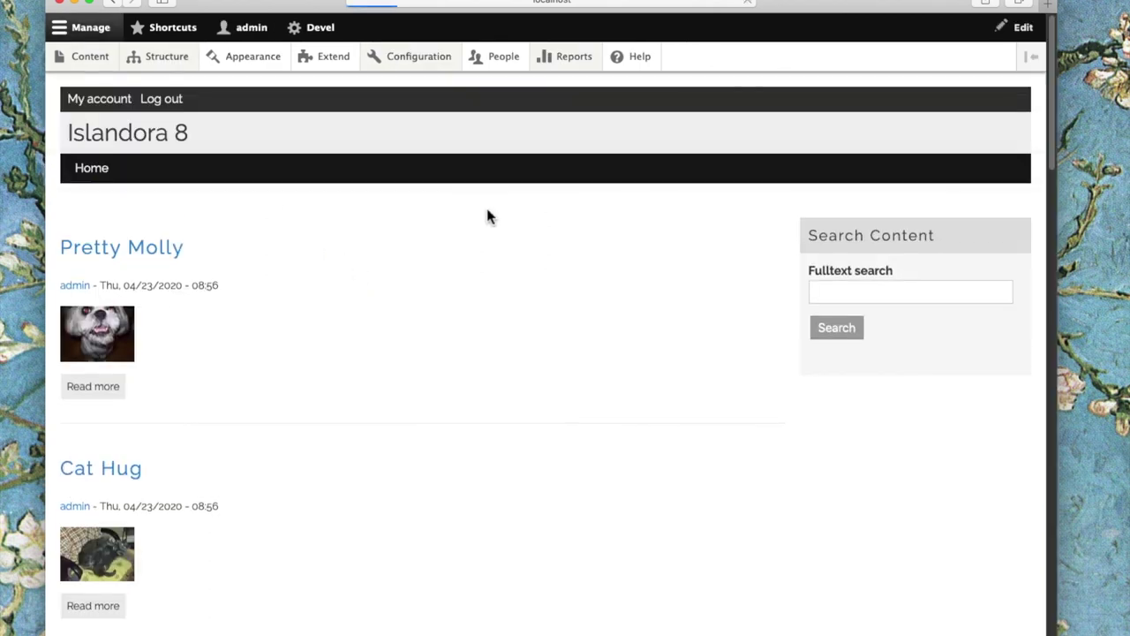